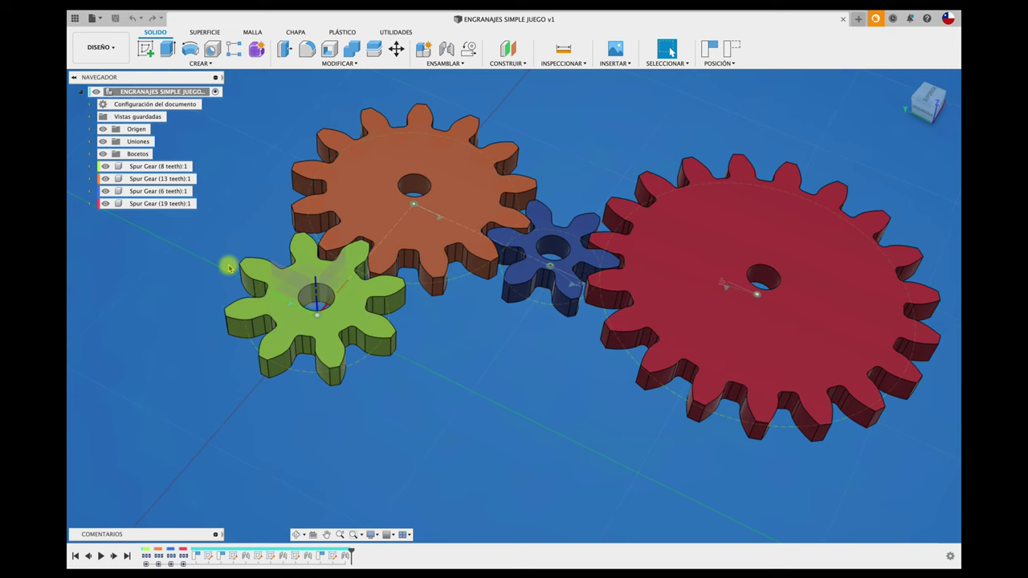
Inspect the green and orange gears' top faces and compare their pitch circle diameters.
scroll(229, 267, "up", 3)
left_click(334, 309)
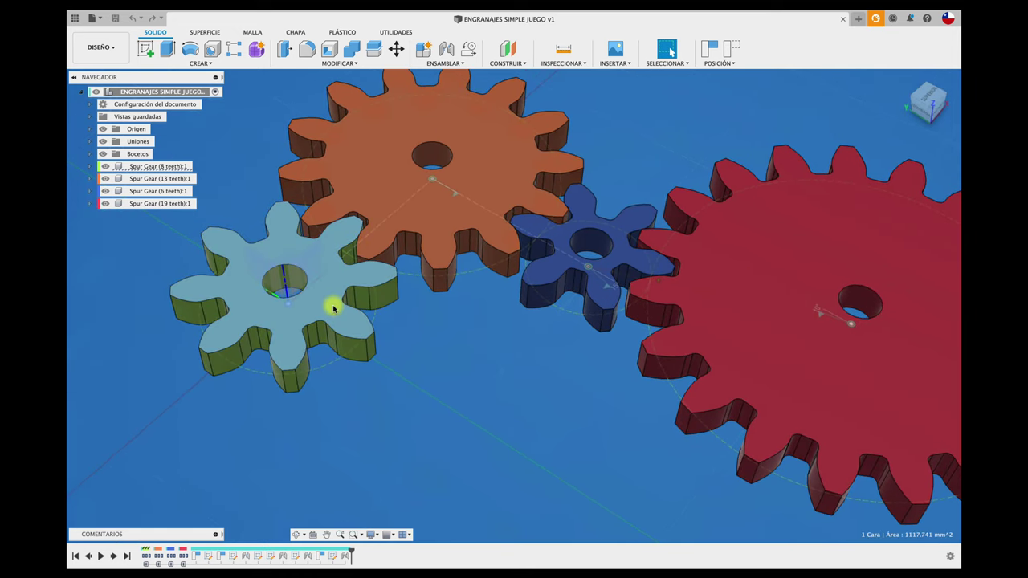
left_click(442, 353)
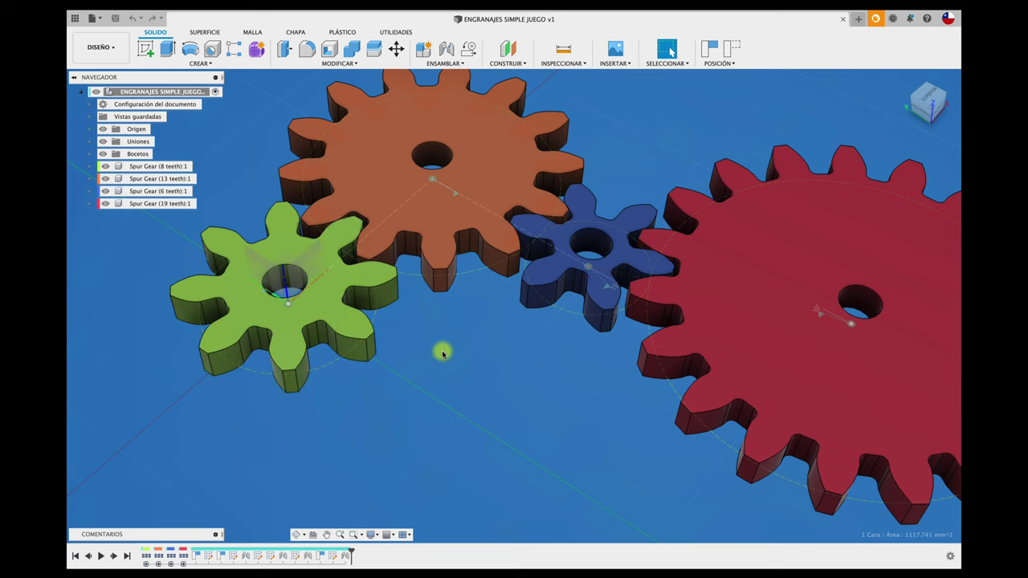
left_click(376, 314)
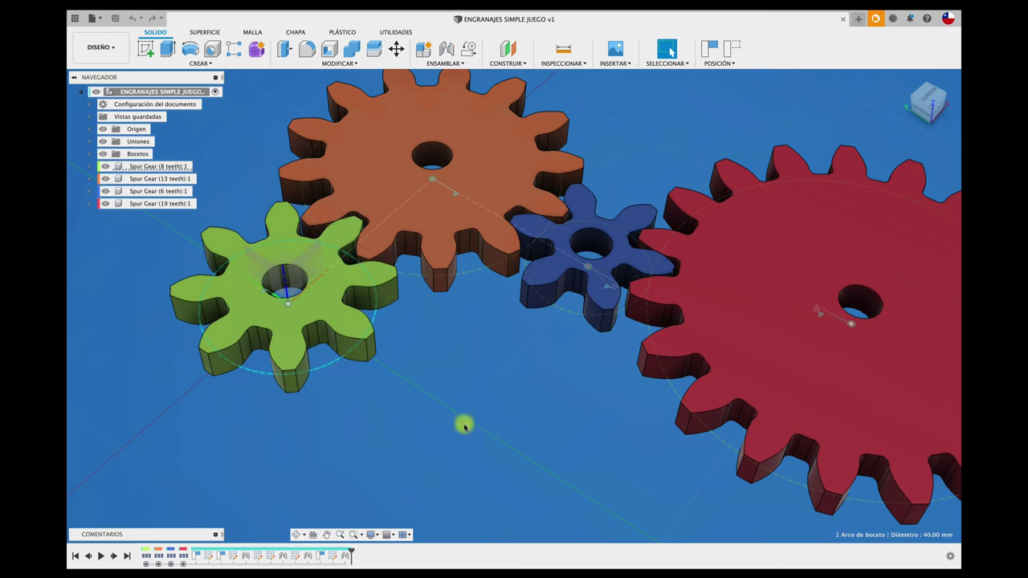
left_click(432, 216)
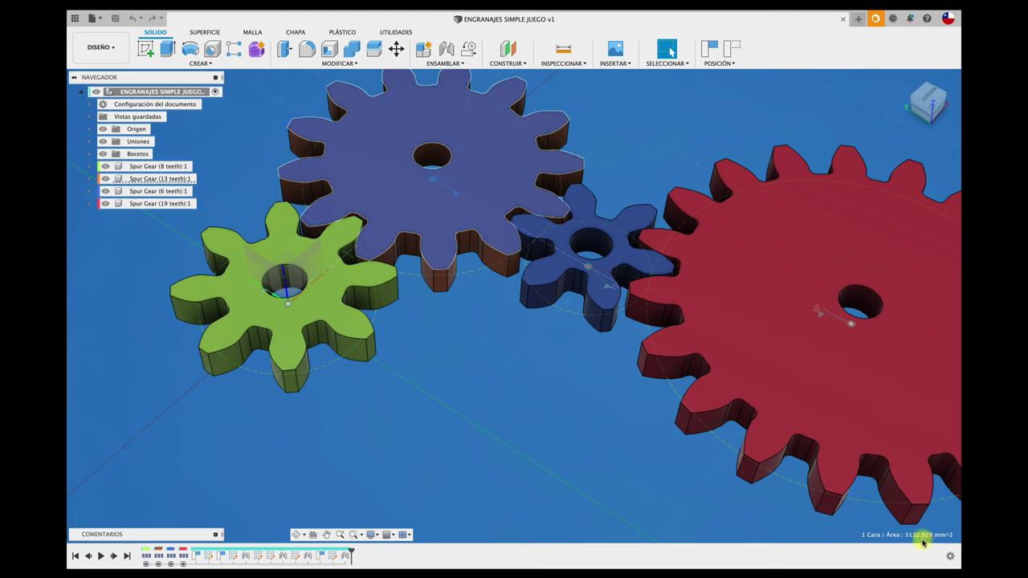
left_click(515, 352)
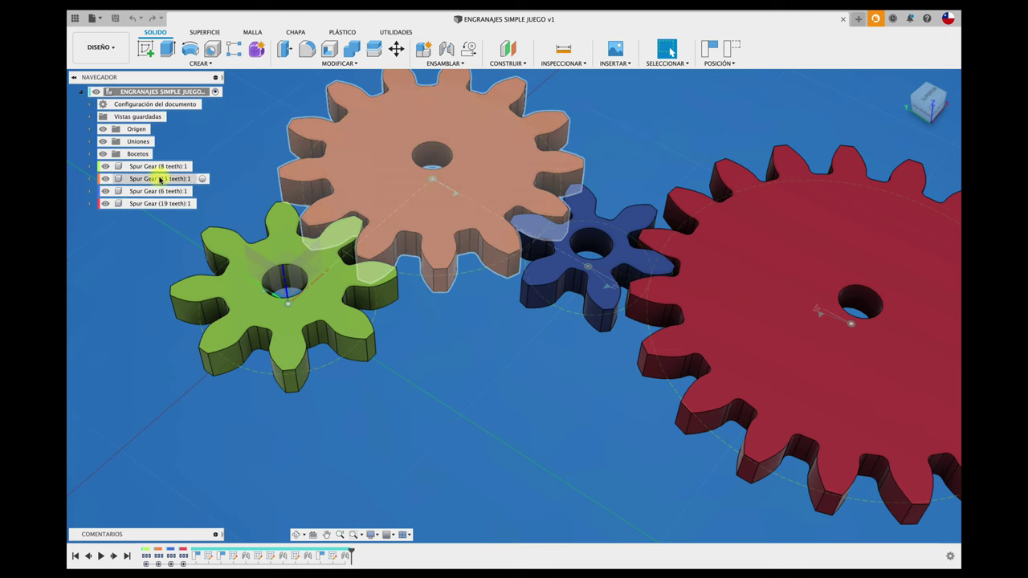
left_click(367, 322)
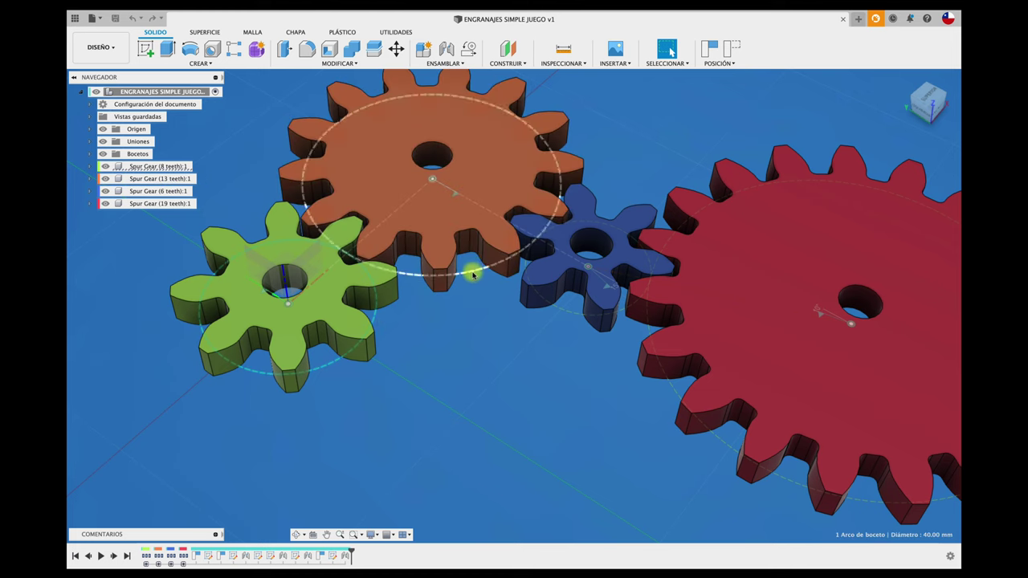
left_click(472, 274)
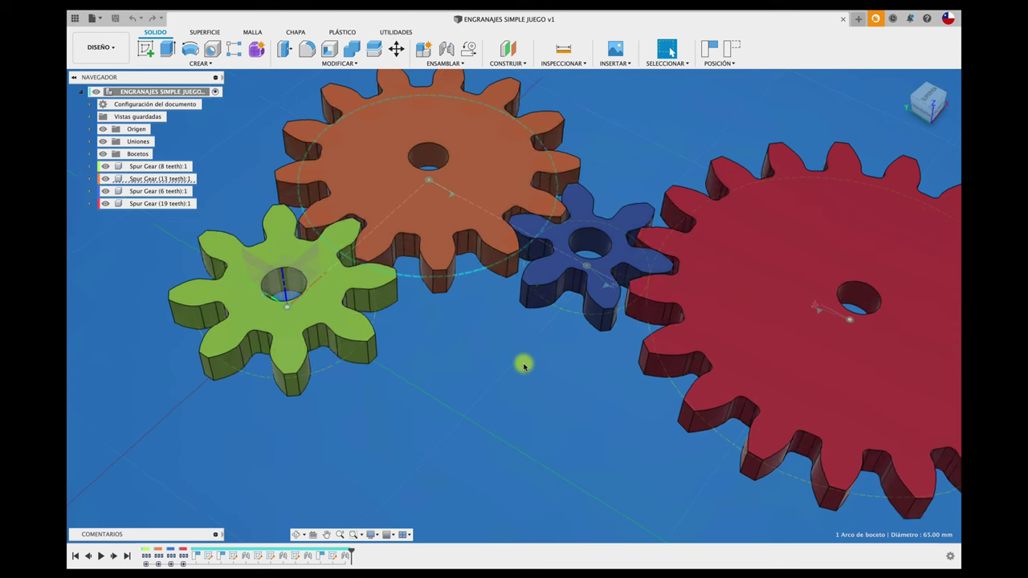
Highlight the 13-tooth, 6-tooth and 19-tooth Spur Gear components in turn, then clear the selection.
left_click(181, 178)
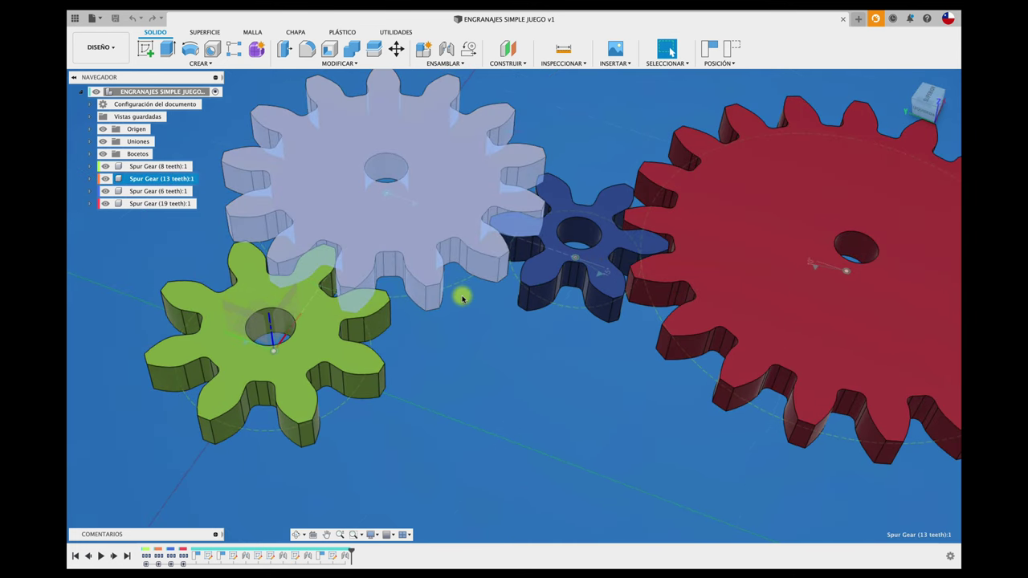
left_click(540, 328)
left_click(181, 191)
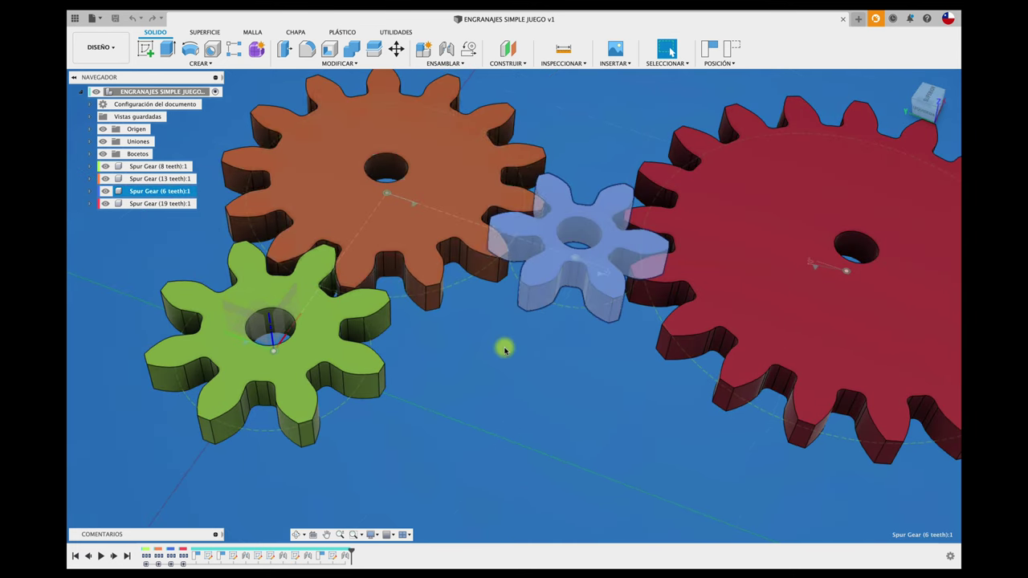
left_click(506, 346)
left_click(168, 203)
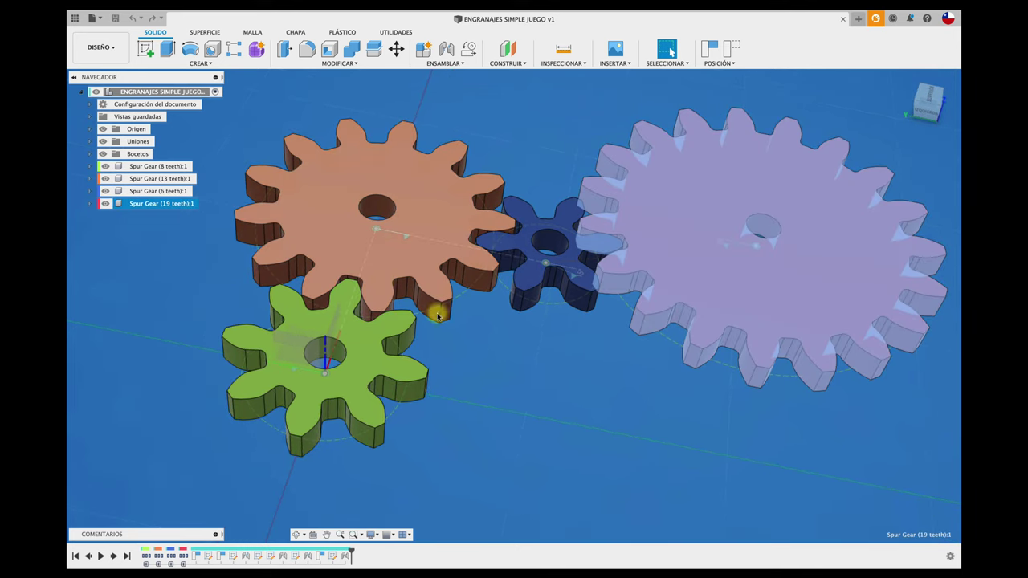
left_click(548, 385)
Rotate the green 8-tooth gear slightly on its revolute joint and make the Origin axes visible.
scroll(549, 387, "up", 3)
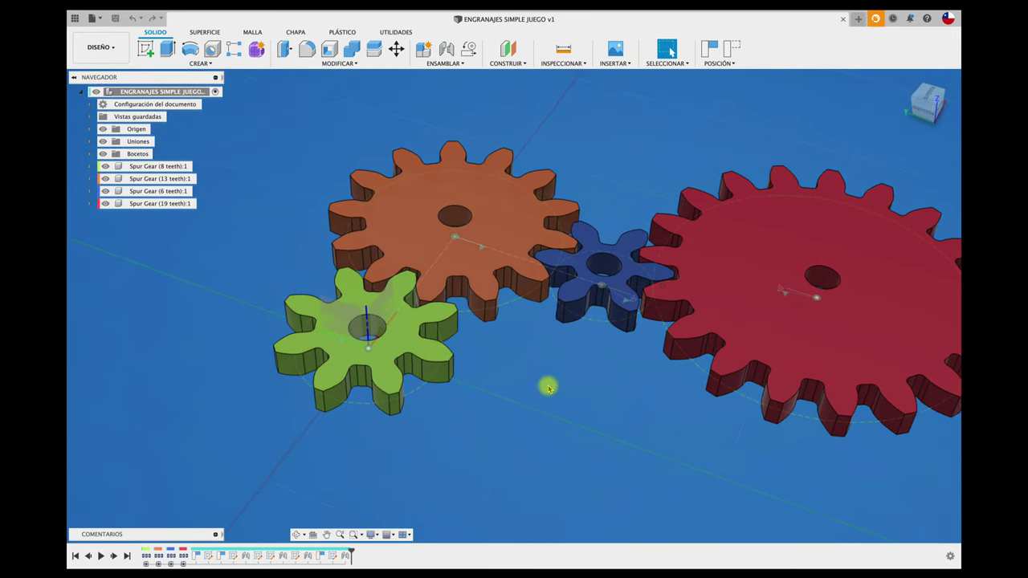
scroll(547, 388, "up", 3)
scroll(546, 386, "up", 3)
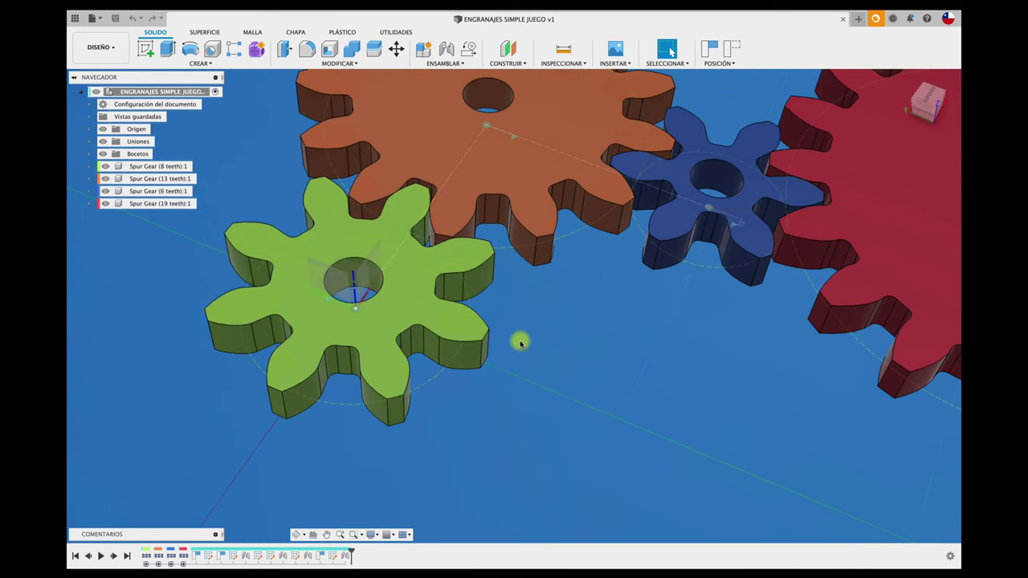
left_click_drag(426, 313, 425, 306)
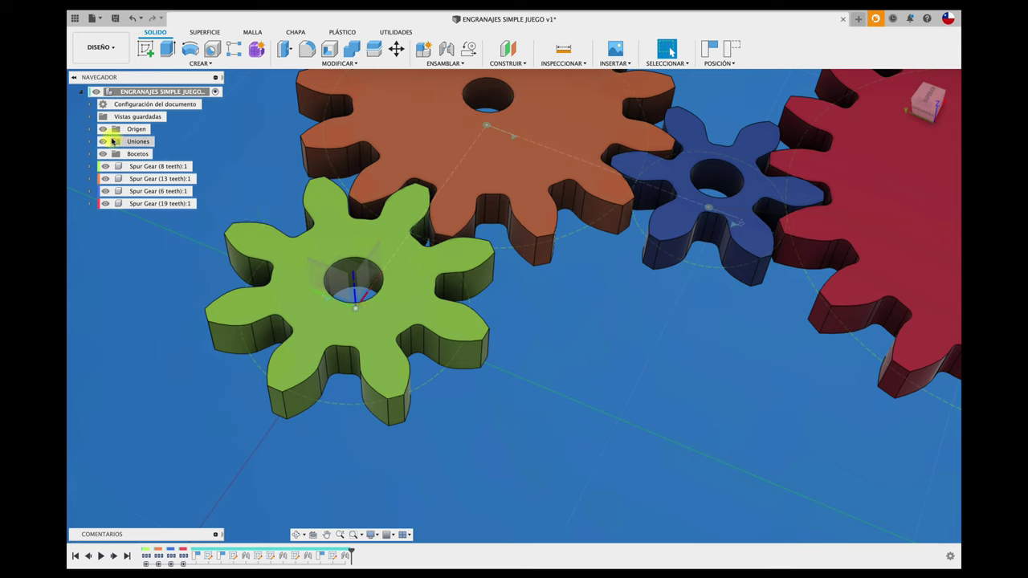
left_click(102, 129)
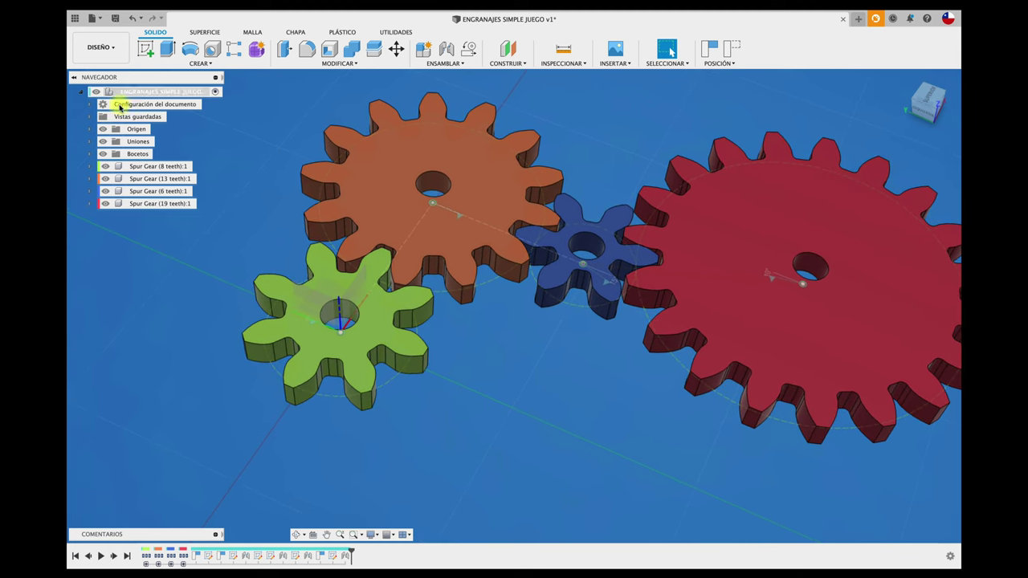
Start a Motion Link with Capture Position and pick the green gear's Revolución1 joint.
left_click(460, 64)
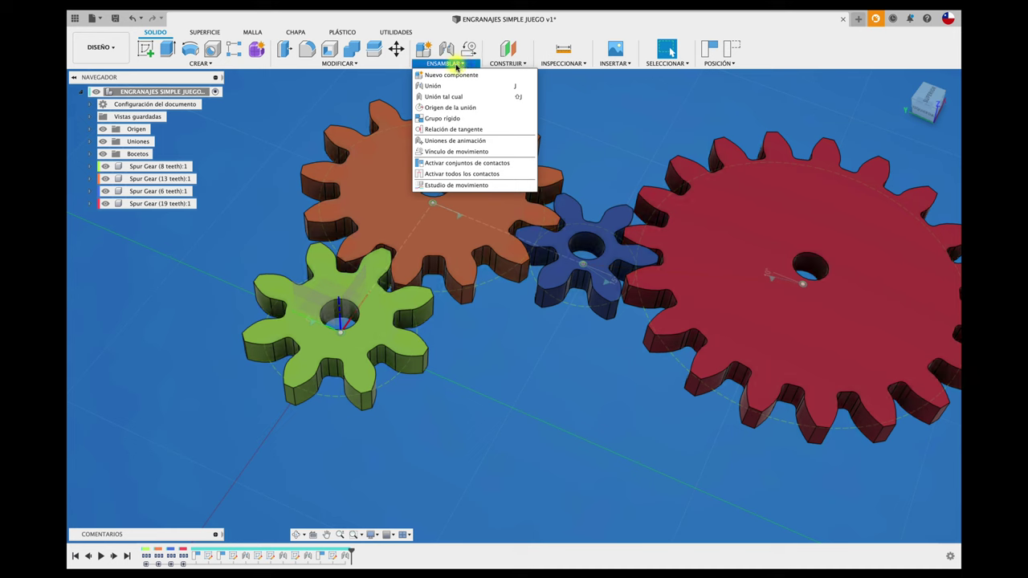
left_click(469, 152)
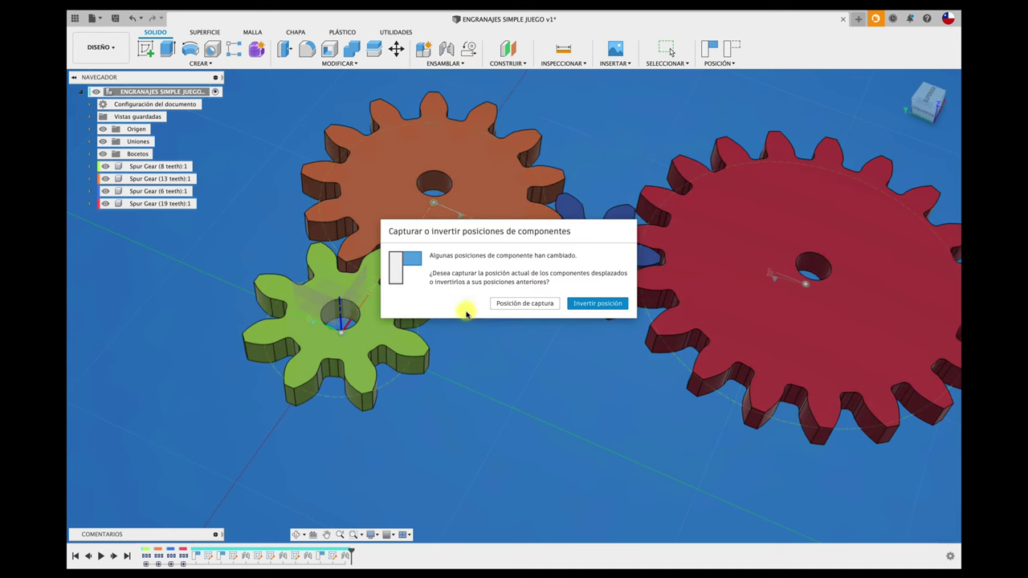
left_click(522, 304)
scroll(470, 335, "up", 2)
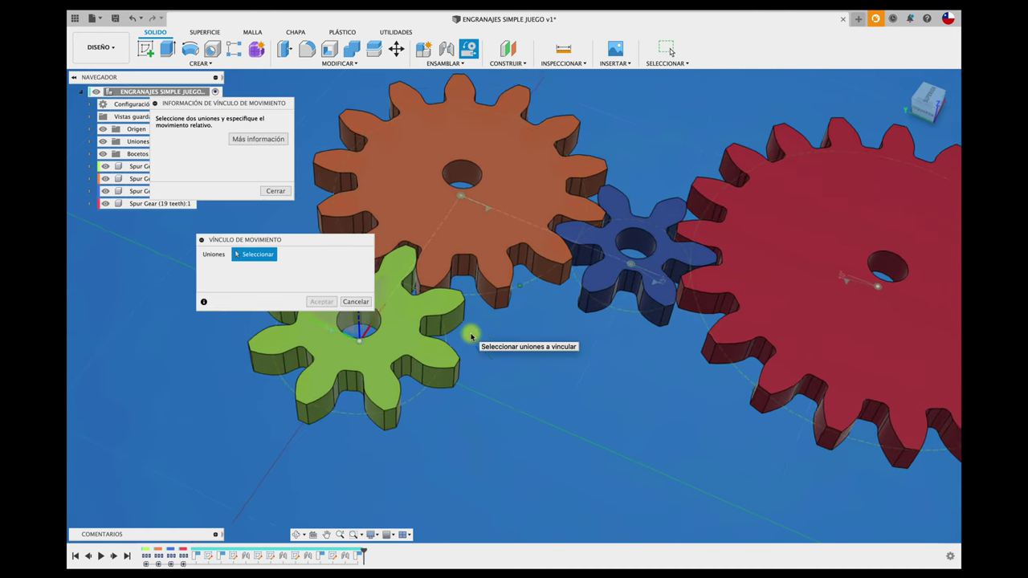
scroll(471, 335, "up", 2)
scroll(471, 335, "up", 2)
scroll(482, 368, "up", 2)
scroll(482, 368, "up", 1)
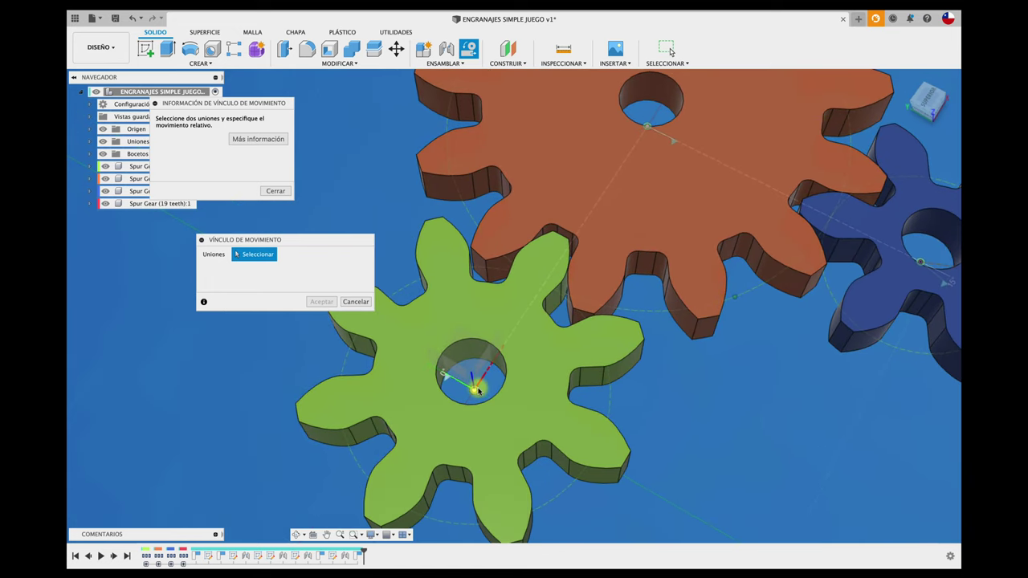
scroll(471, 386, "up", 1)
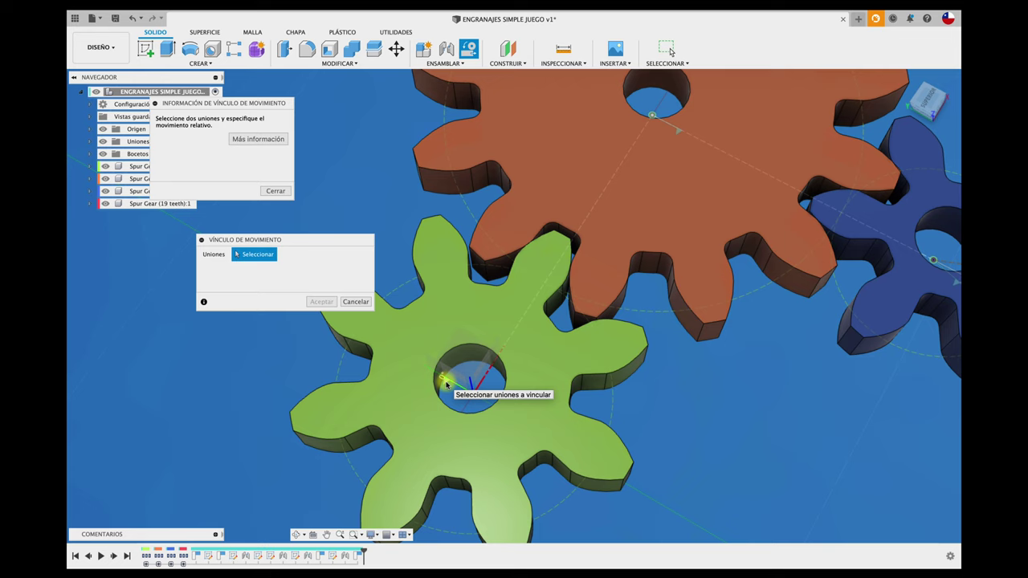
left_click(448, 385)
scroll(447, 380, "down", 2)
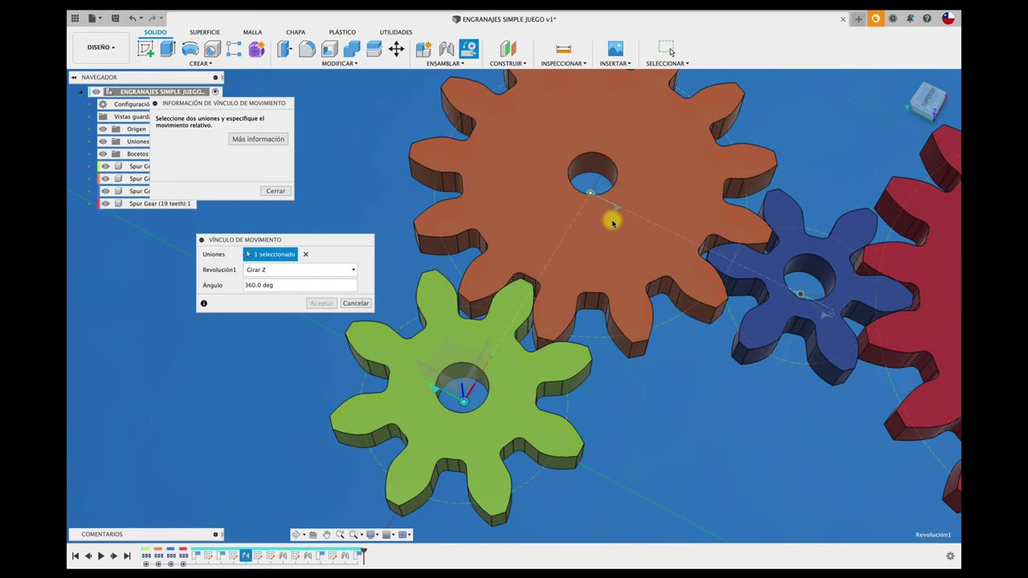
Pick the orange gear's revolute joint as the second joint and enter 360° as its angle.
left_click(616, 210)
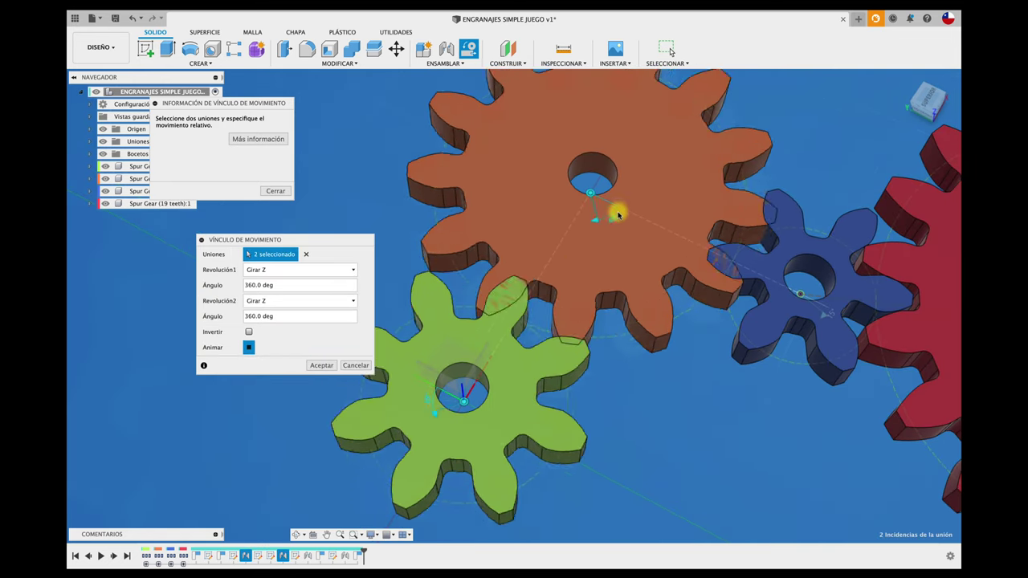
middle_click_drag(616, 211, 556, 283, "shift")
scroll(556, 283, "up", 2)
scroll(556, 283, "up", 2)
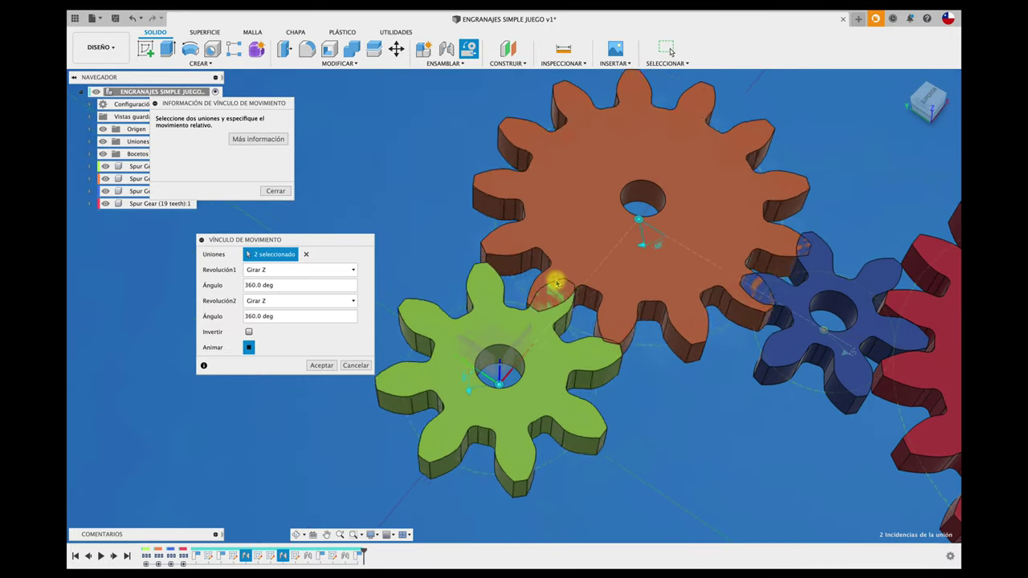
left_click(286, 316)
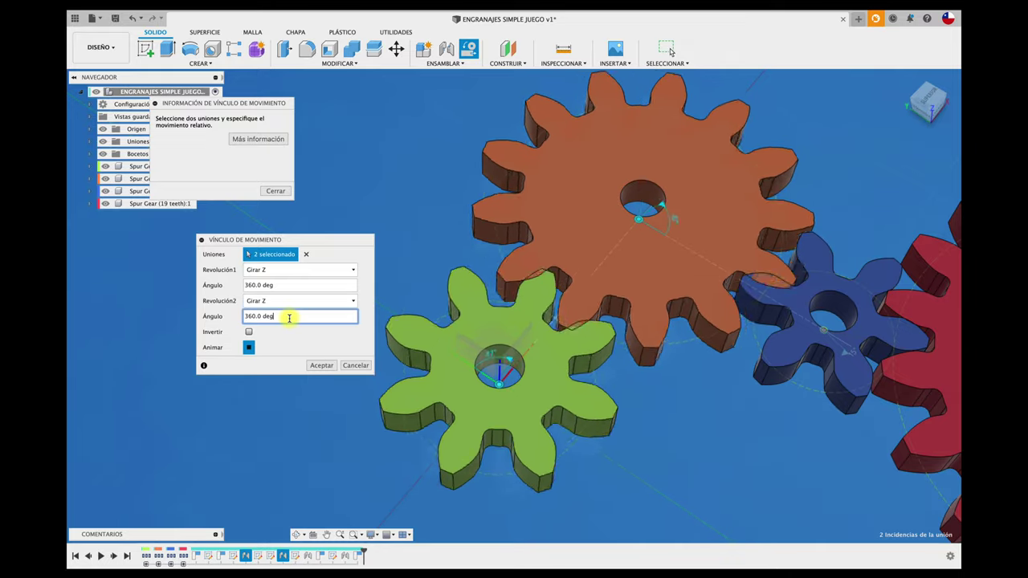
type("3")
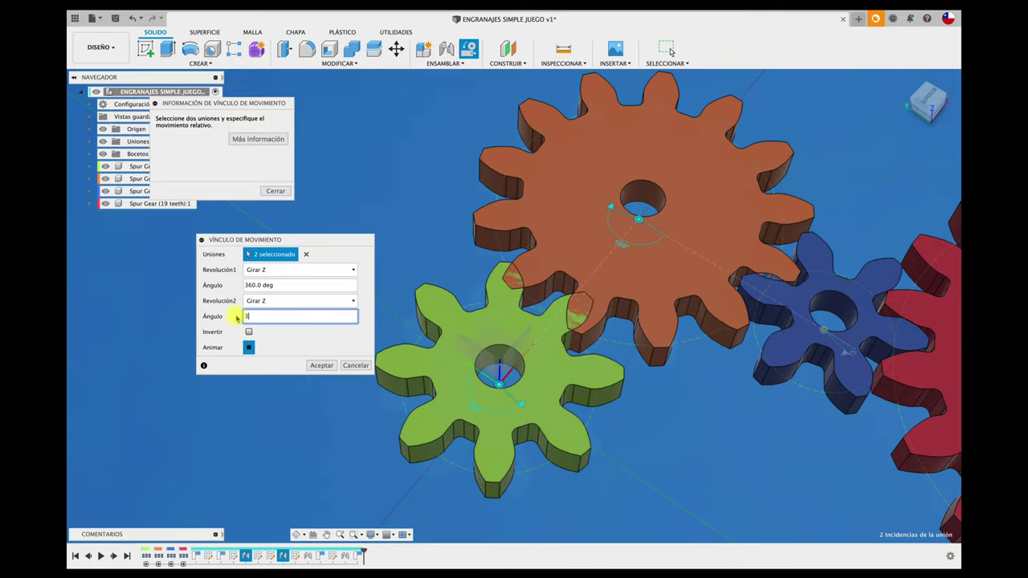
type("60°")
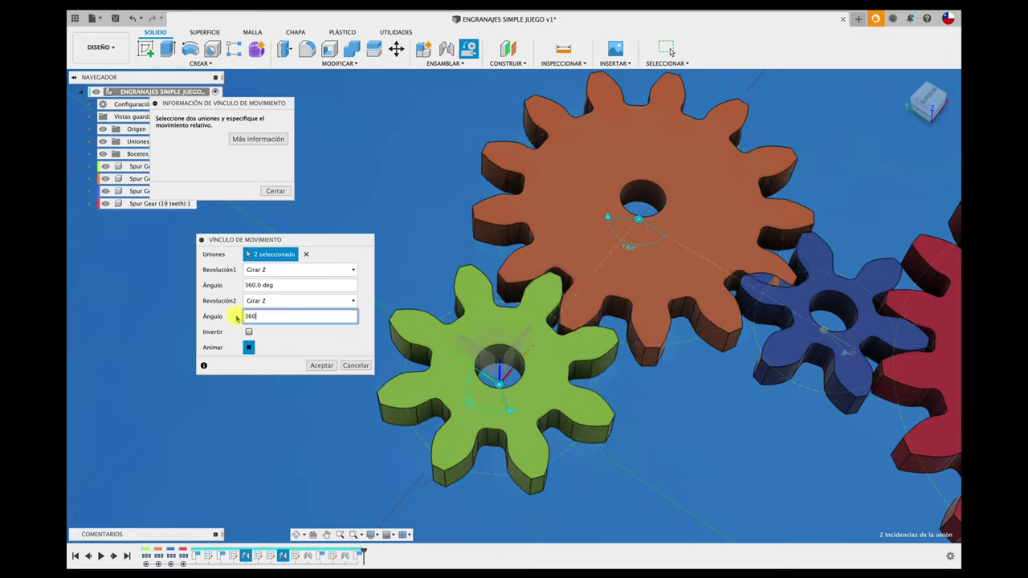
key("Return")
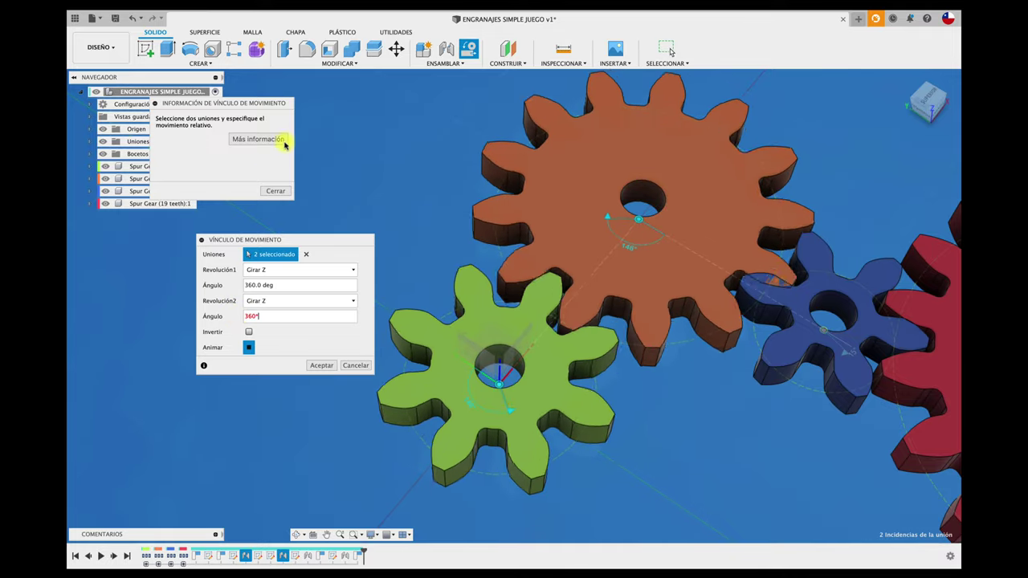
Change the second angle to 360*8/13 and confirm the green–orange motion link.
left_click_drag(263, 110, 366, 92)
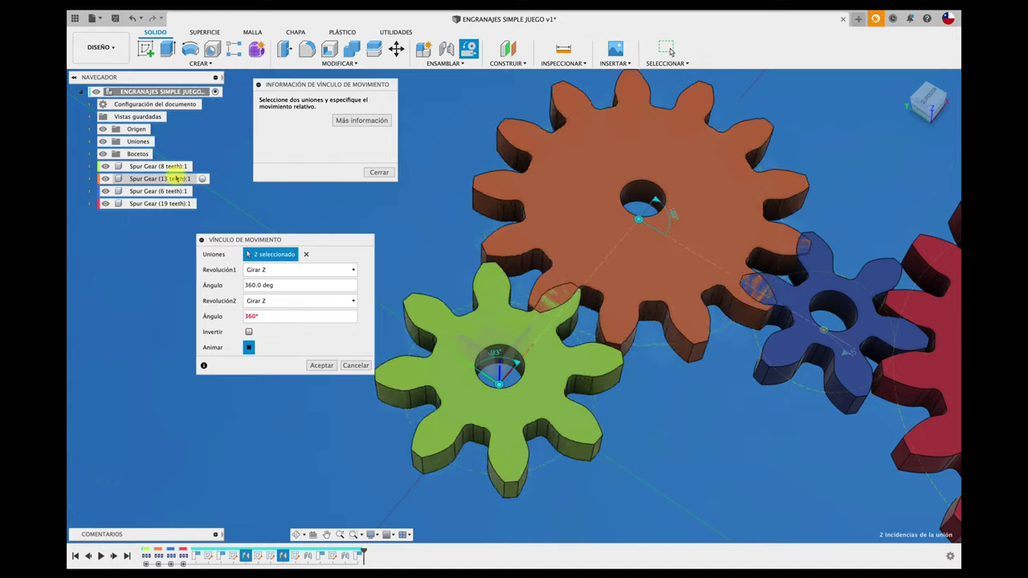
left_click(279, 317)
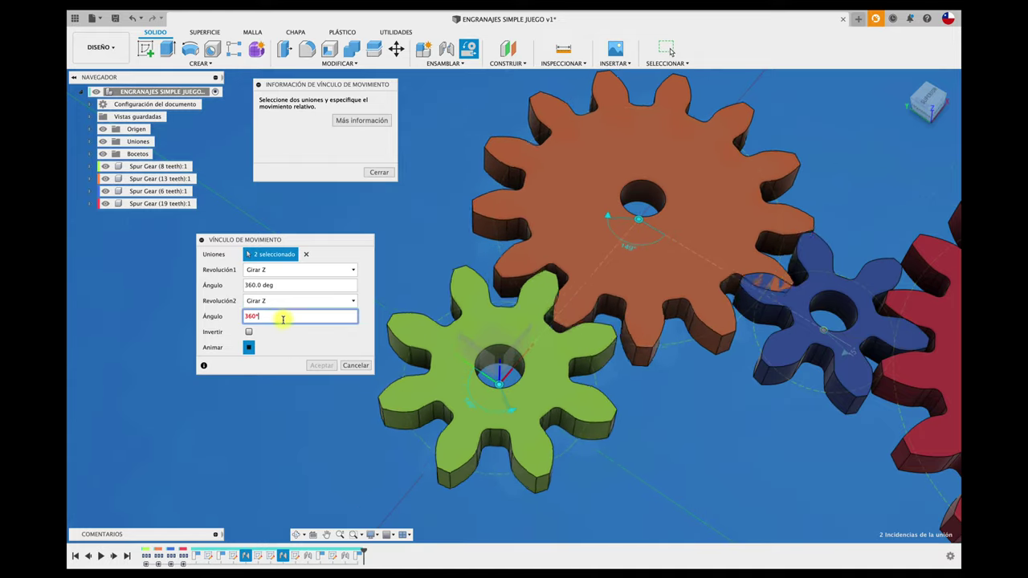
type("8")
key("BackSpace")
type("*8/")
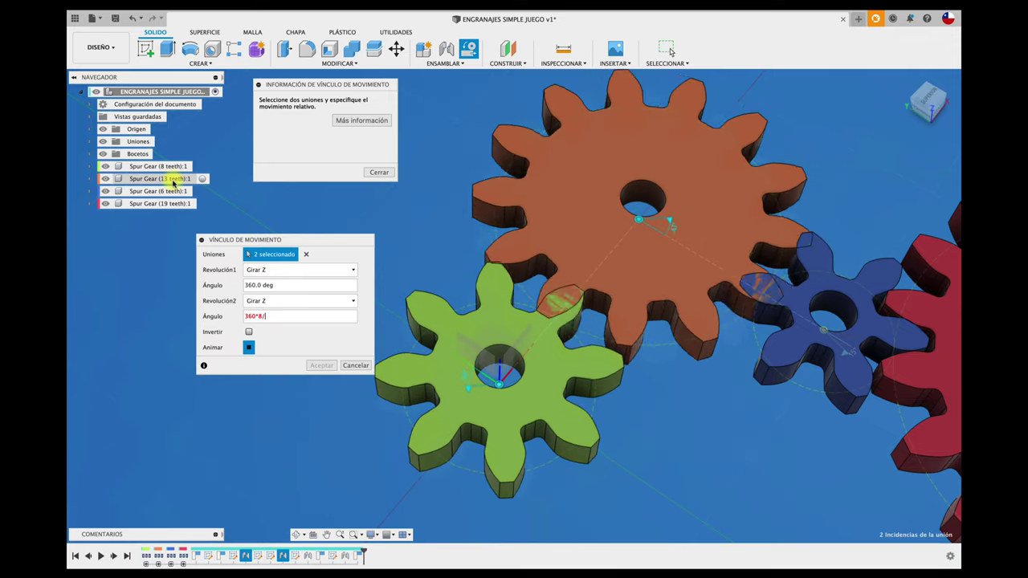
type("13")
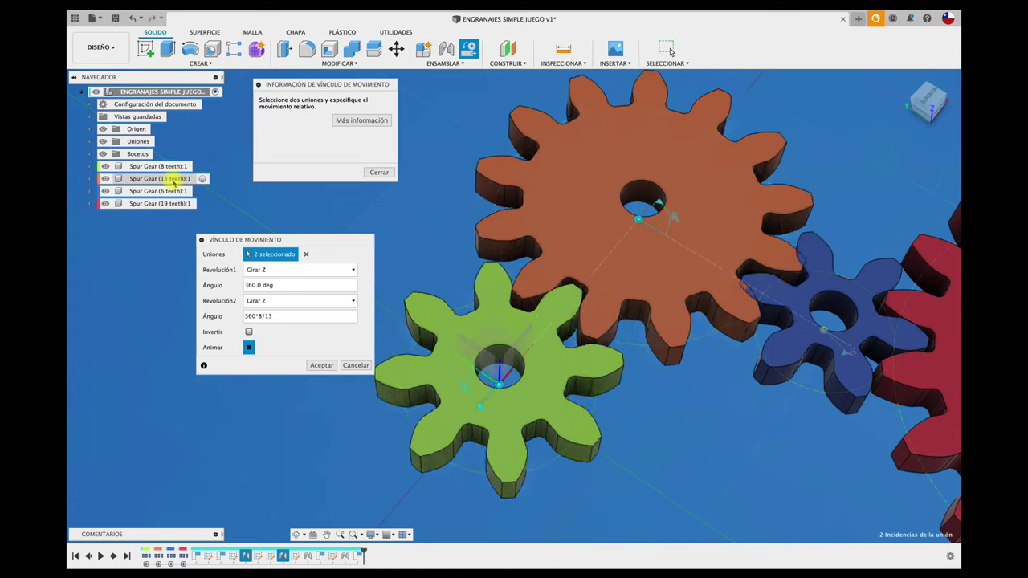
left_click(322, 365)
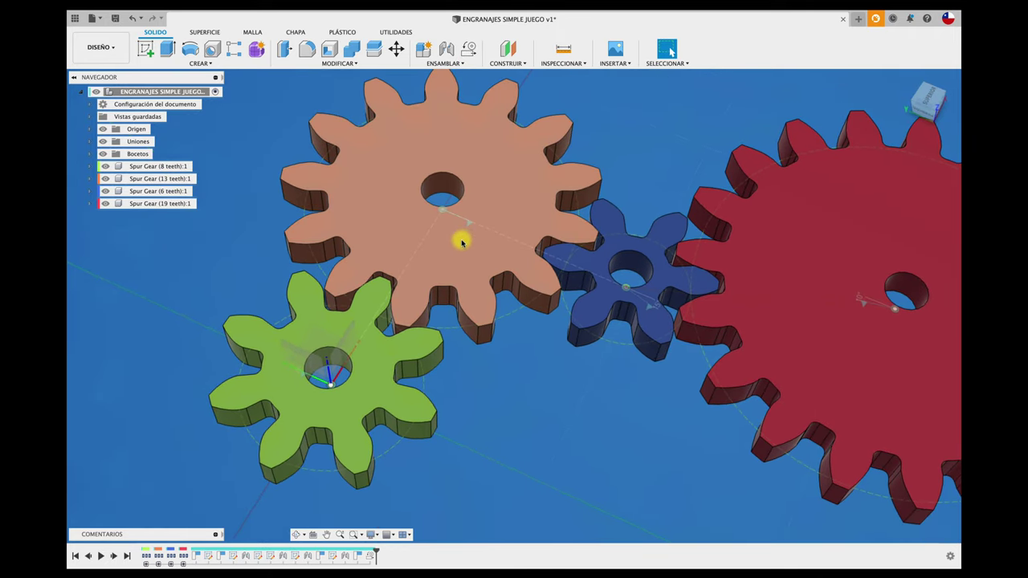
Clear the gear face selection and begin a new motion link.
left_click(462, 241)
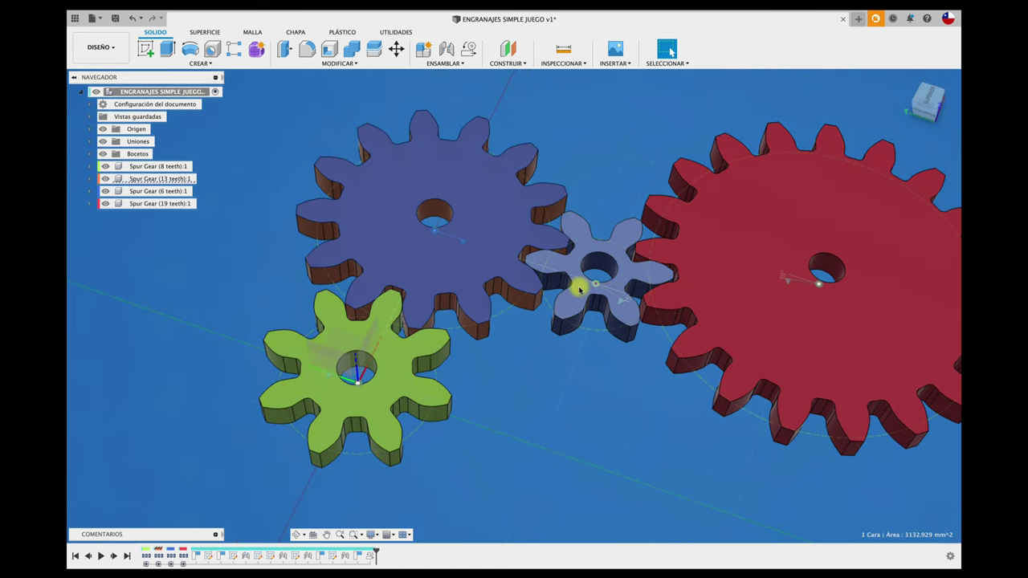
left_click(626, 382)
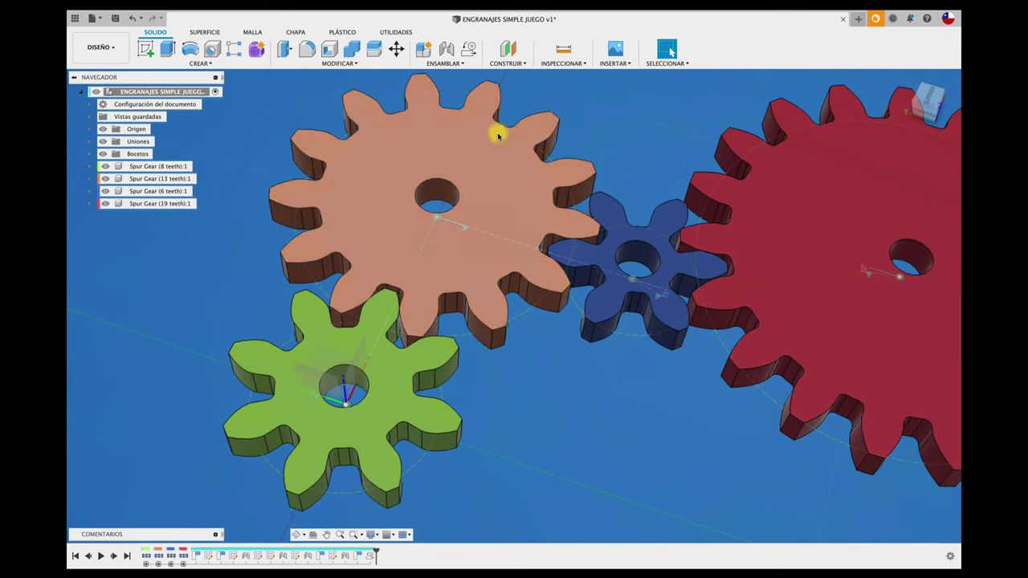
left_click(469, 49)
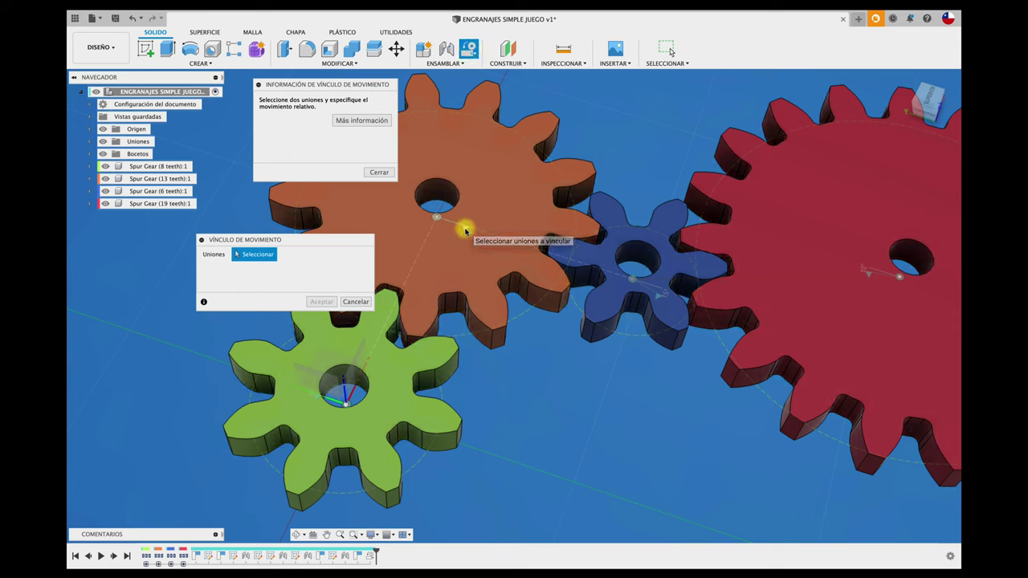
Link the orange 13-tooth joint to the blue 6-tooth joint at 360*13/6, inverted.
left_click(465, 230)
left_click(657, 299)
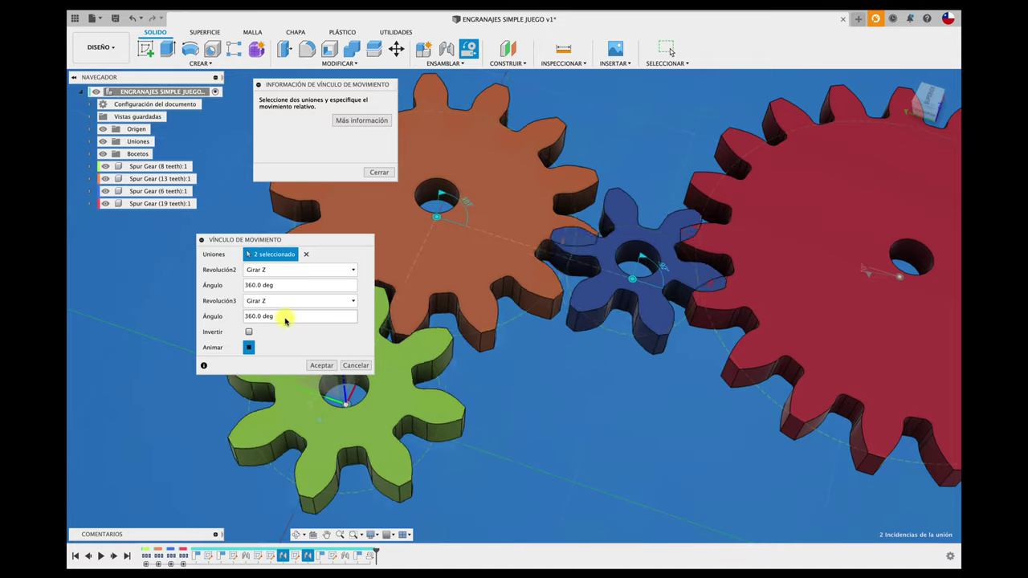
left_click(287, 318)
type("360*")
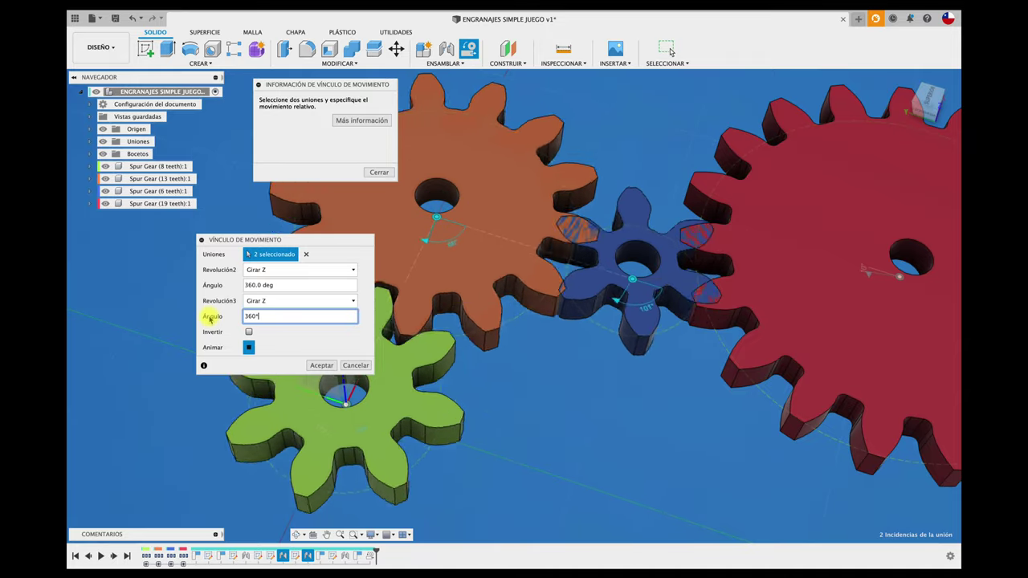
key("Return")
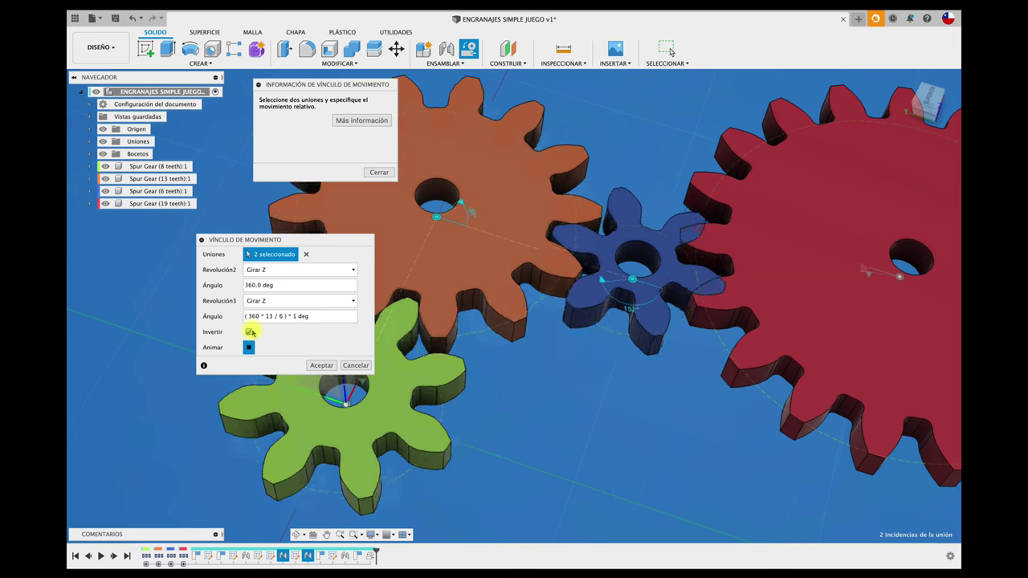
left_click(321, 364)
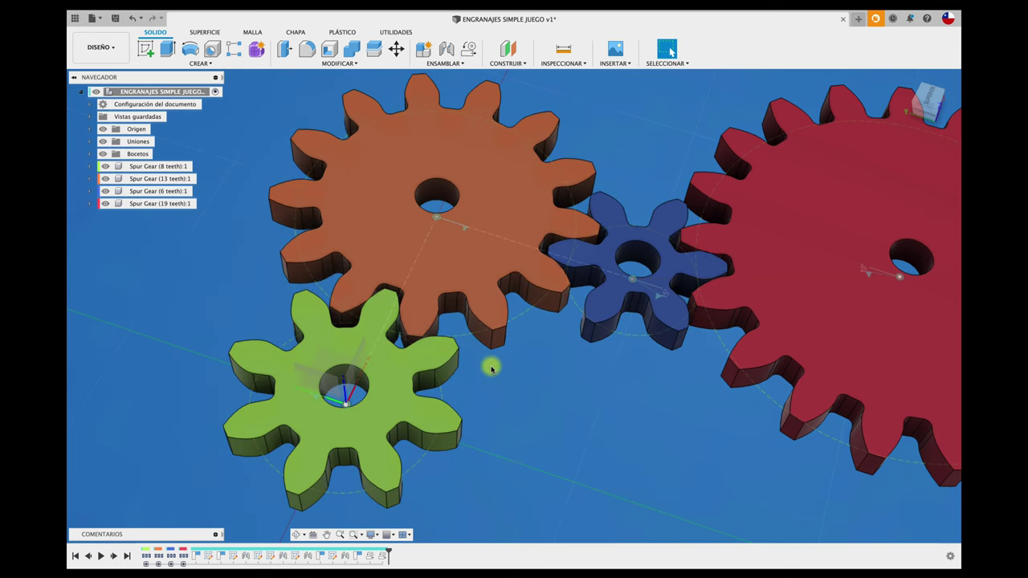
middle_click_drag(541, 378, 541, 374, "shift")
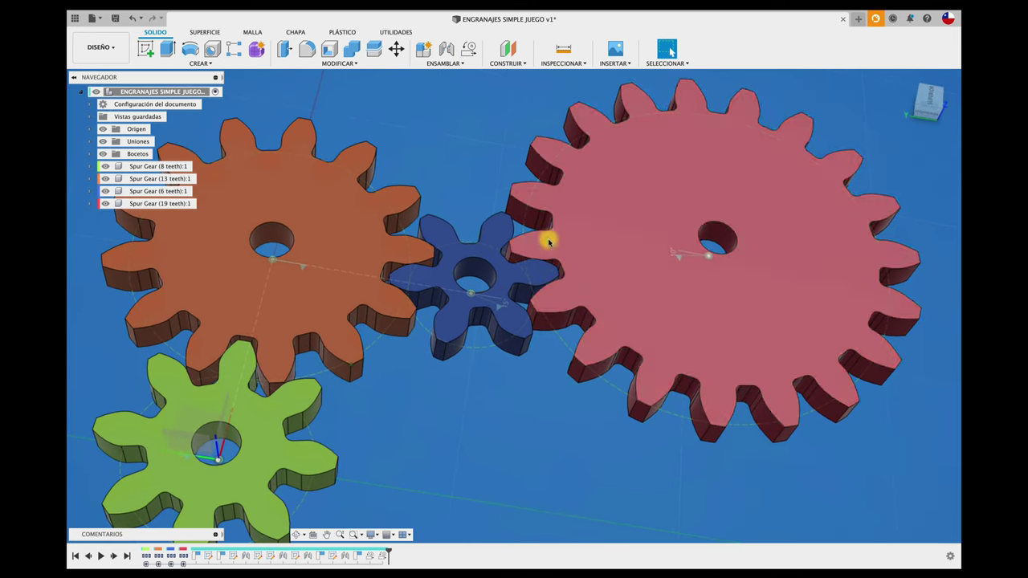
left_click(470, 49)
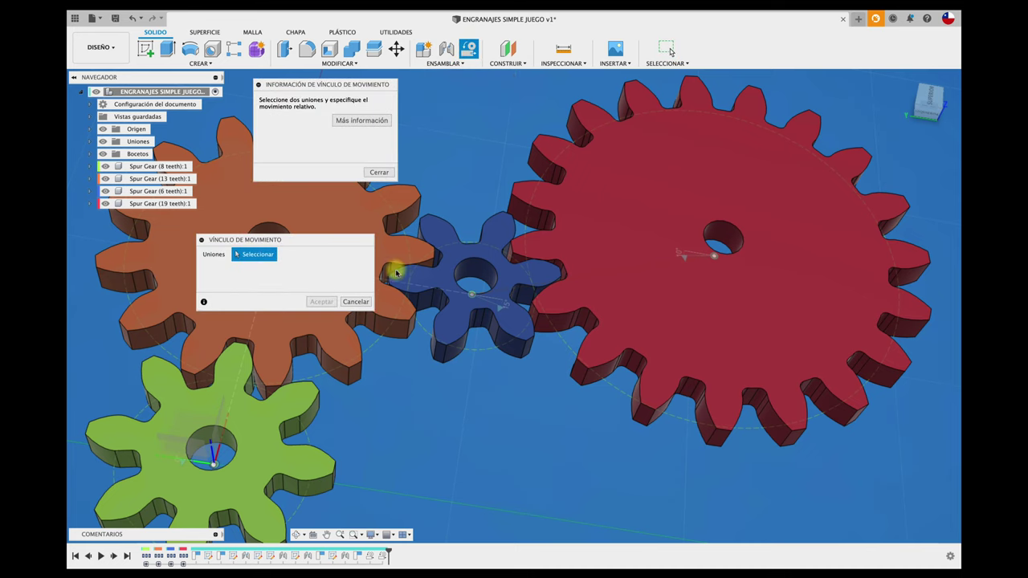
Pick the blue then red gear joints, set the second angle to 360*6/19, and confirm.
left_click(500, 309)
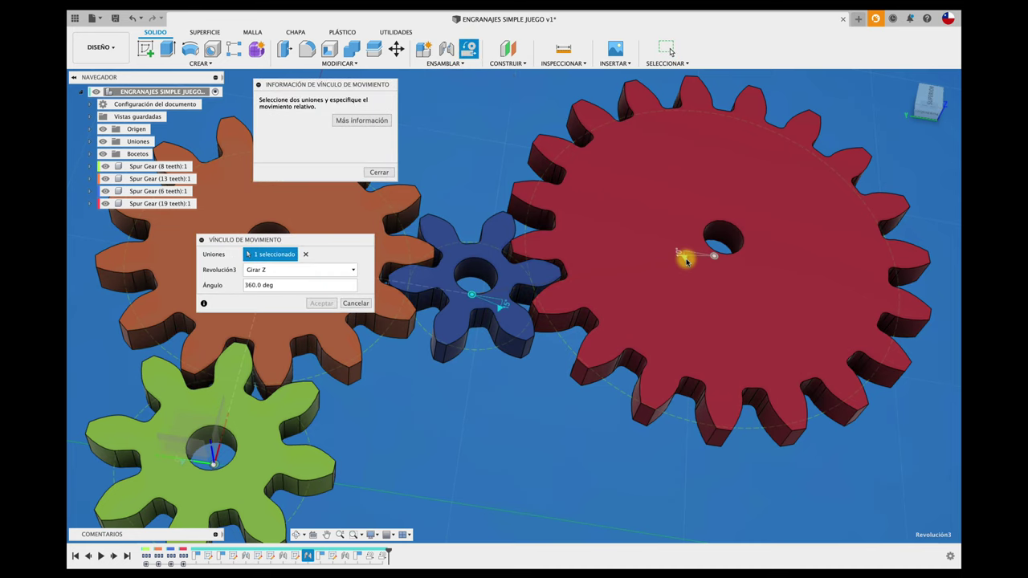
left_click(687, 261)
left_click_drag(284, 316, 247, 319)
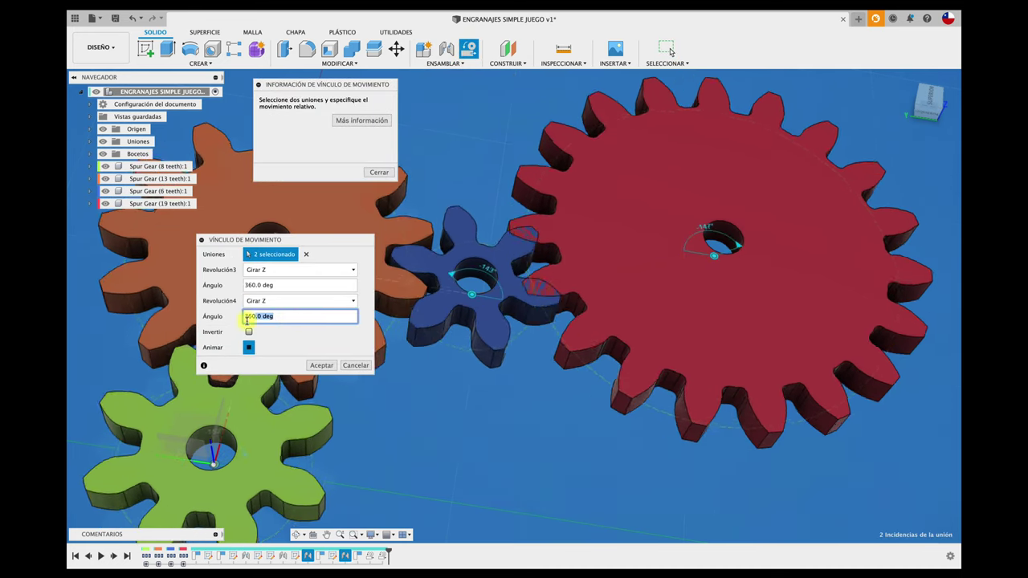
type("360")
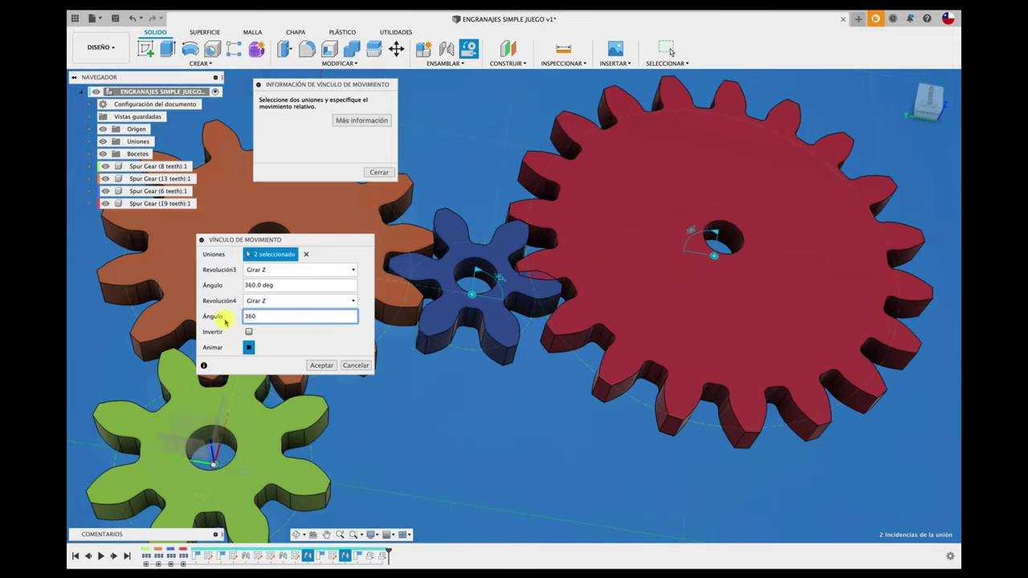
type("°")
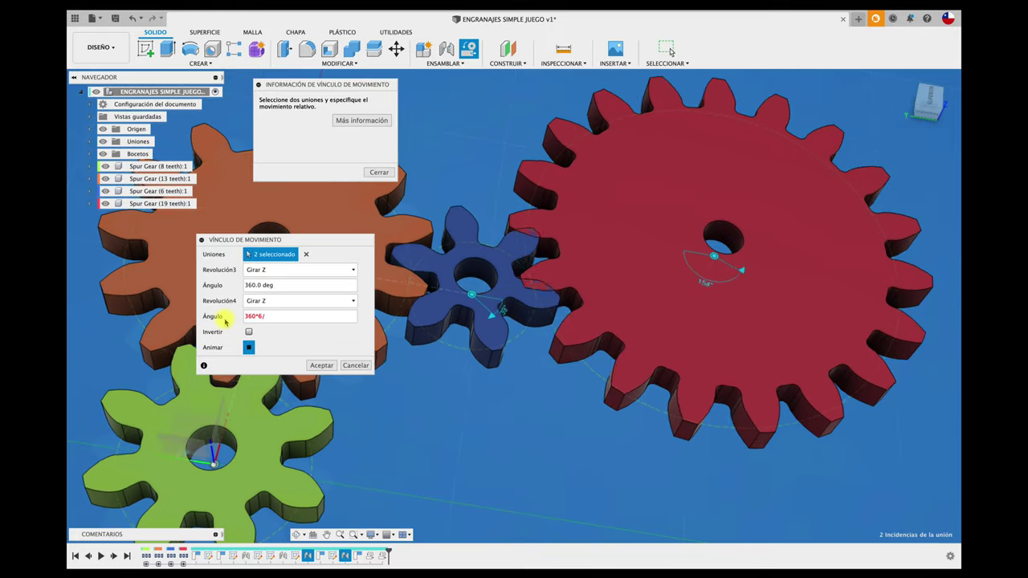
type("19")
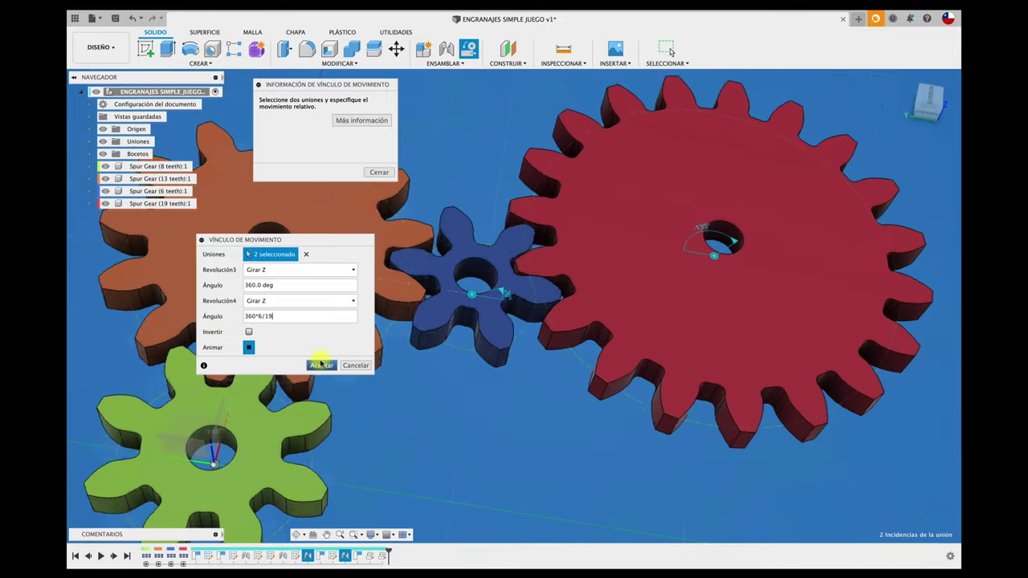
left_click(321, 365)
Zoom in and drag the green gear to watch all four linked gears turn together.
scroll(352, 368, "down", 5)
scroll(385, 374, "down", 3)
scroll(402, 375, "up", 5)
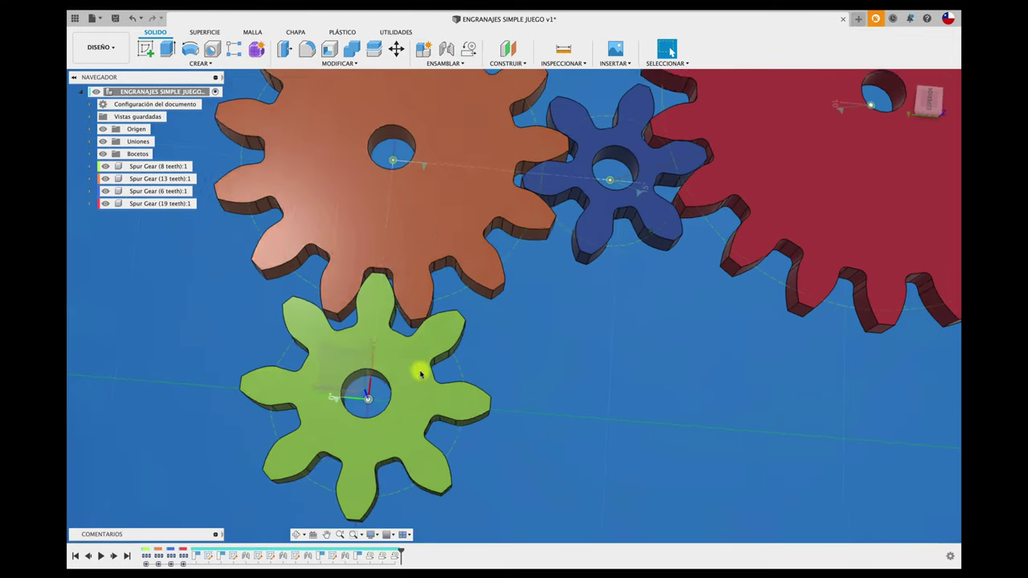
scroll(418, 365, "down", 3)
left_click_drag(415, 354, 410, 363)
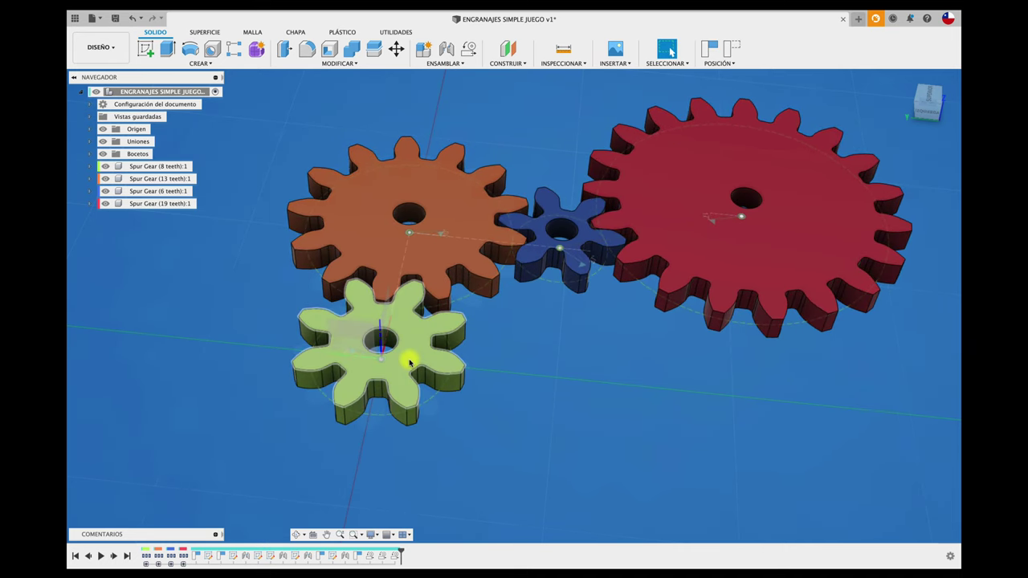
scroll(409, 363, "up", 2)
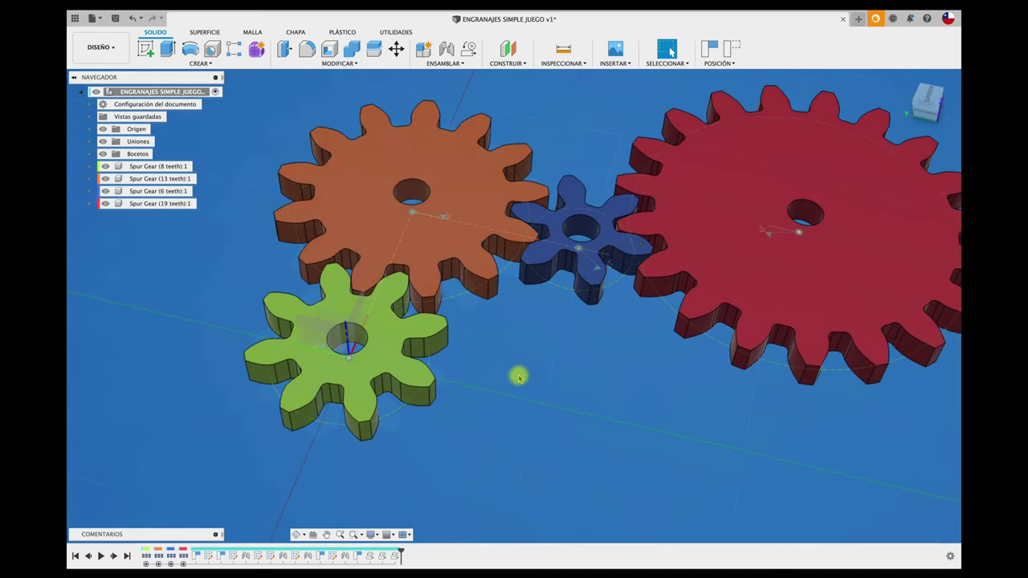
scroll(374, 376, "up", 3)
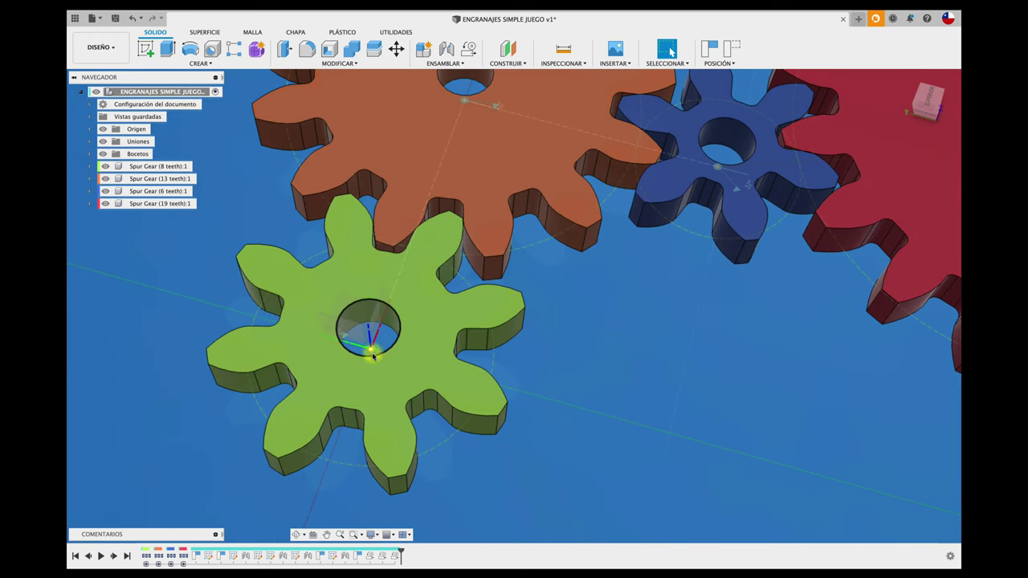
scroll(476, 202, "down", 2)
scroll(568, 296, "down", 2)
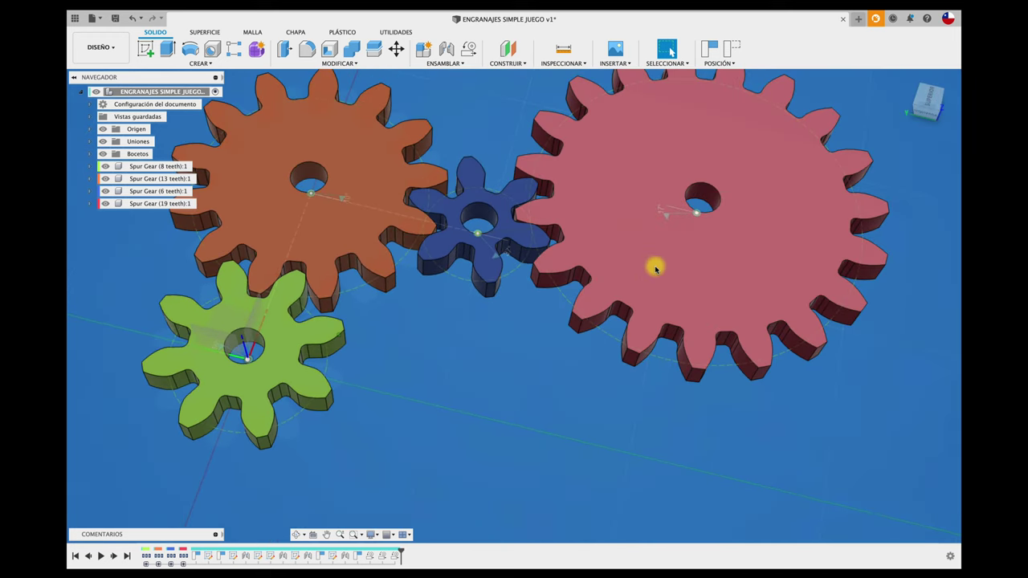
left_click_drag(657, 225, 665, 219)
Animate the red 19-tooth gear's joint, then stop the animation.
right_click(666, 217)
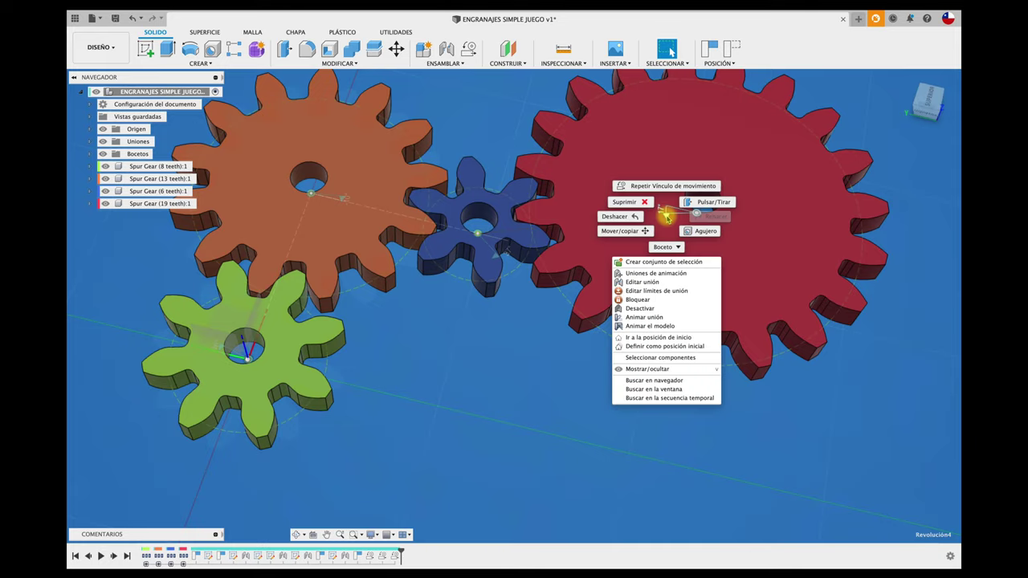
left_click(658, 326)
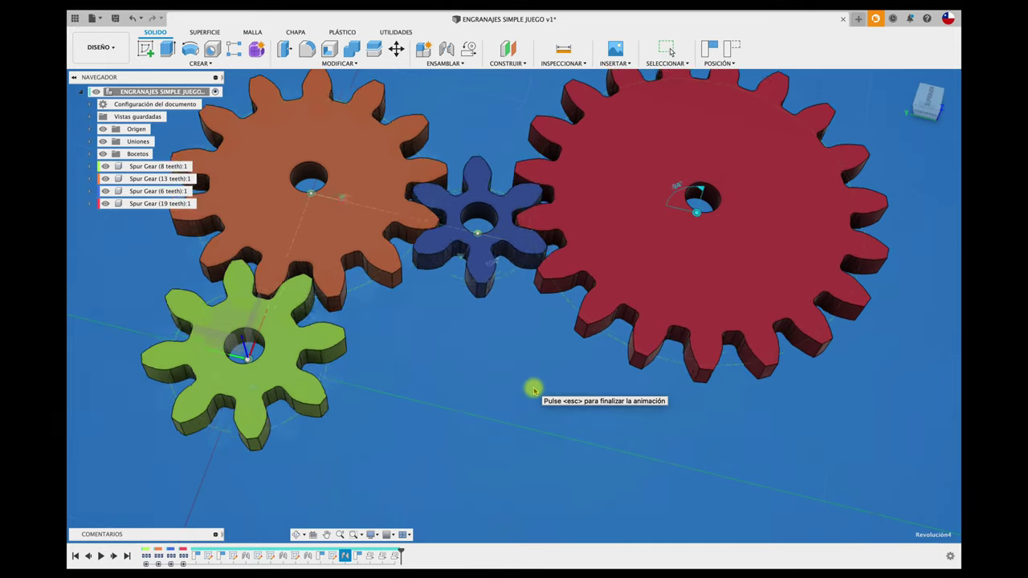
key("Escape")
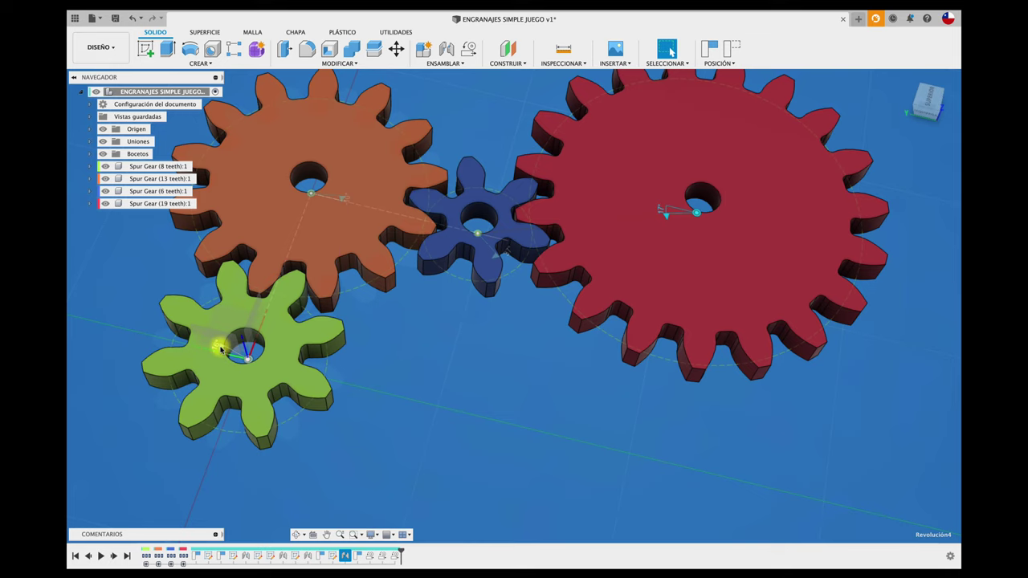
Animate the green 8-tooth gear's joint, then stop the animation.
right_click(222, 349)
left_click(245, 457)
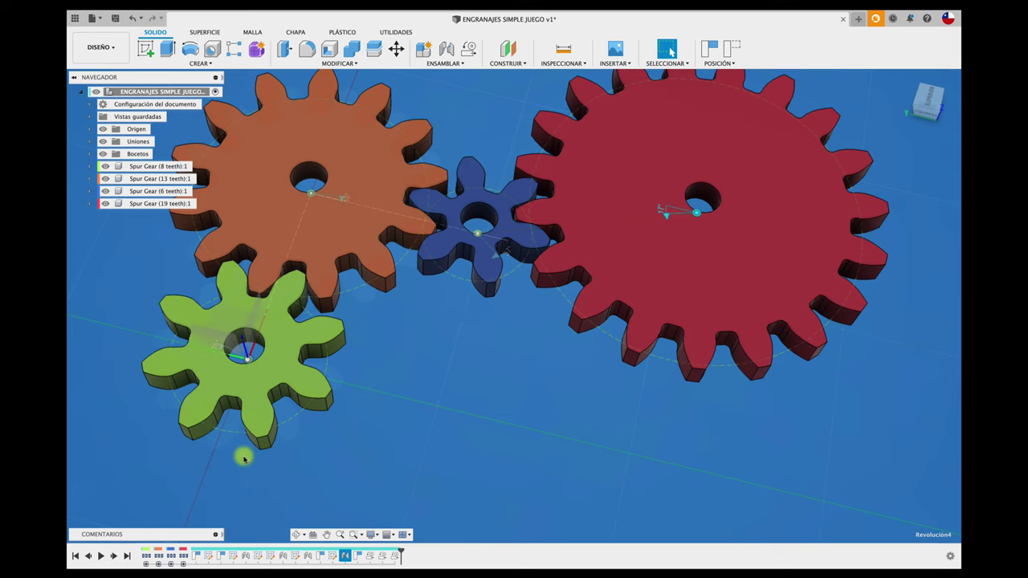
key("Escape")
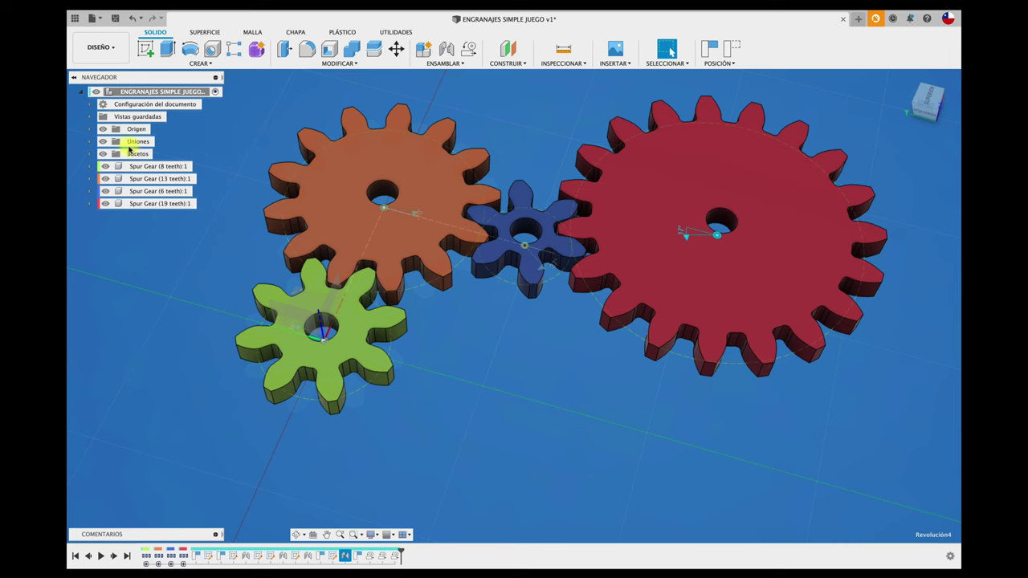
Expand the Joints folder and select Vínculo de movimiento 7, then zoom out.
left_click(91, 143)
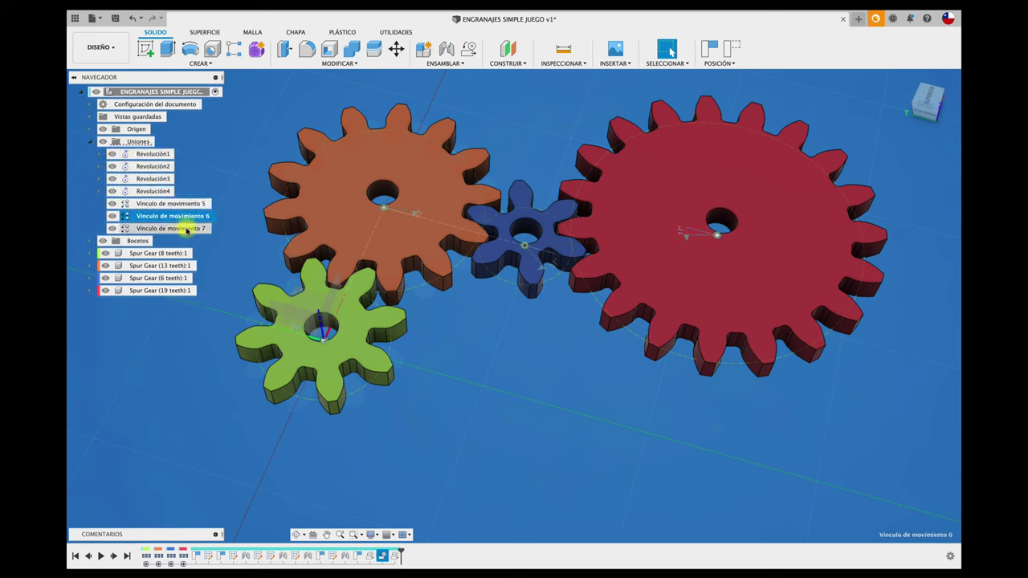
left_click(180, 228)
scroll(430, 305, "down", 3)
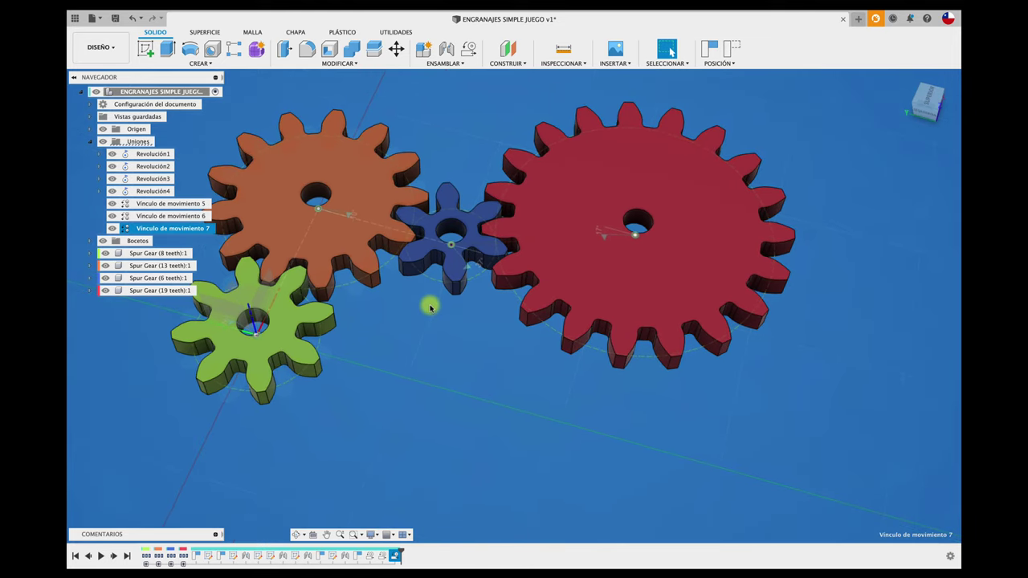
scroll(431, 306, "down", 2)
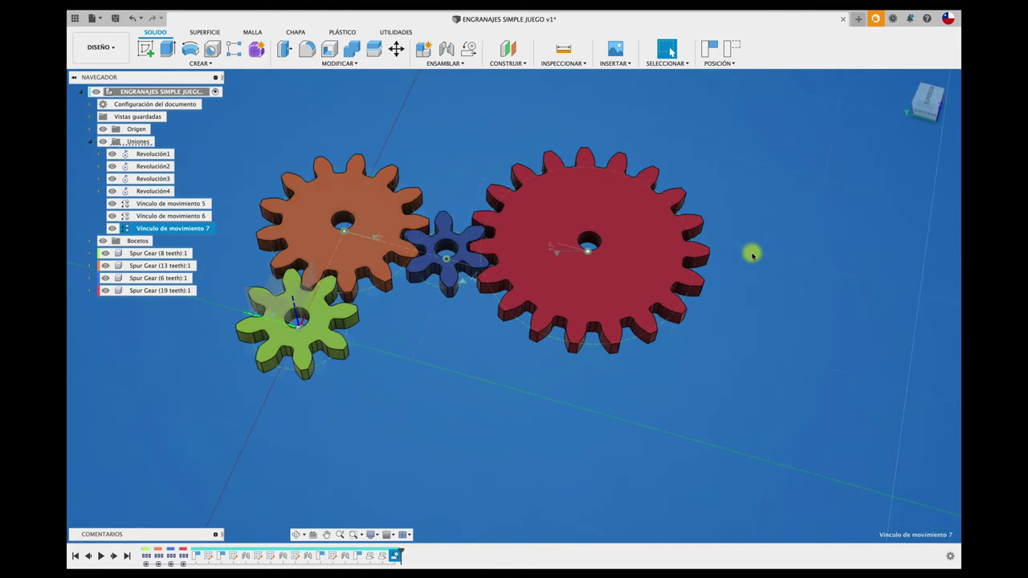